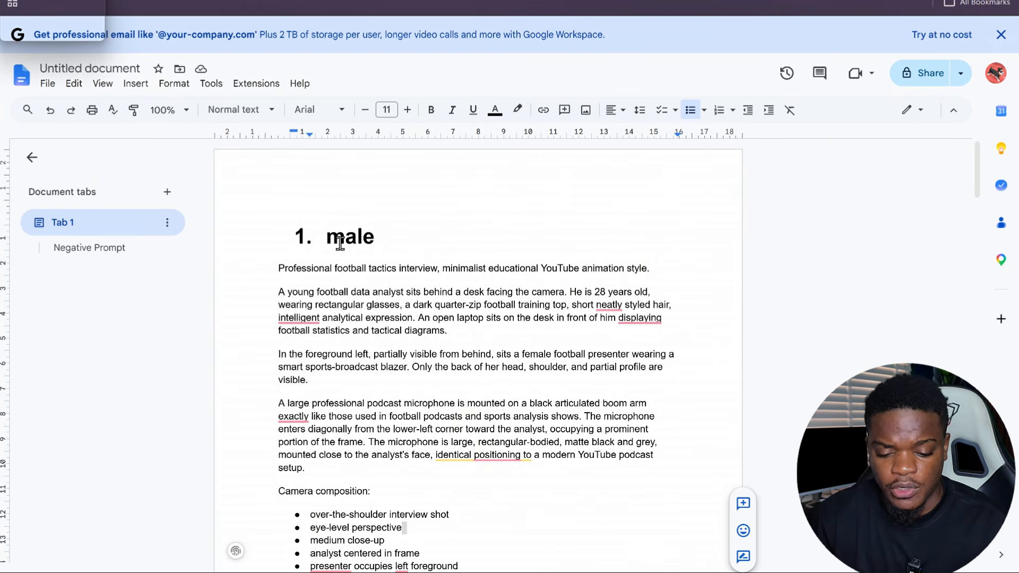
Review the male and female football interview image prompts in the document, including their negative prompts
scroll(340, 241, "down", 4)
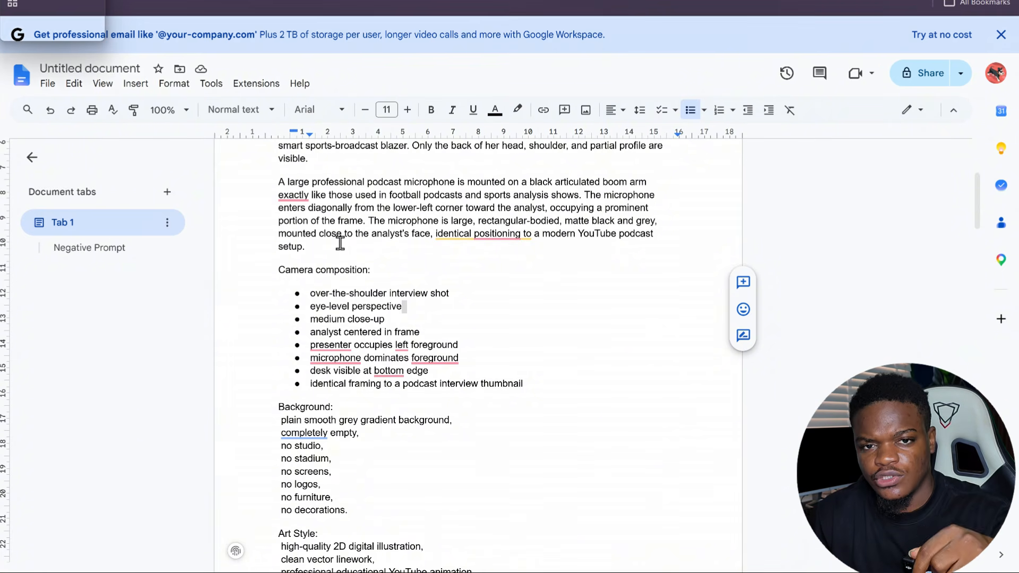
scroll(340, 278, "up", 4)
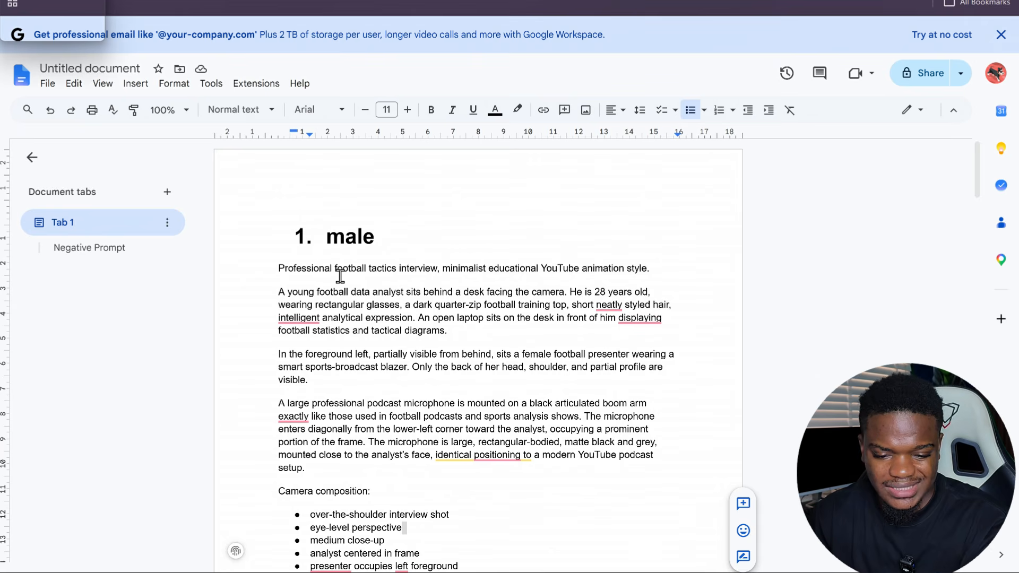
scroll(372, 338, "down", 2)
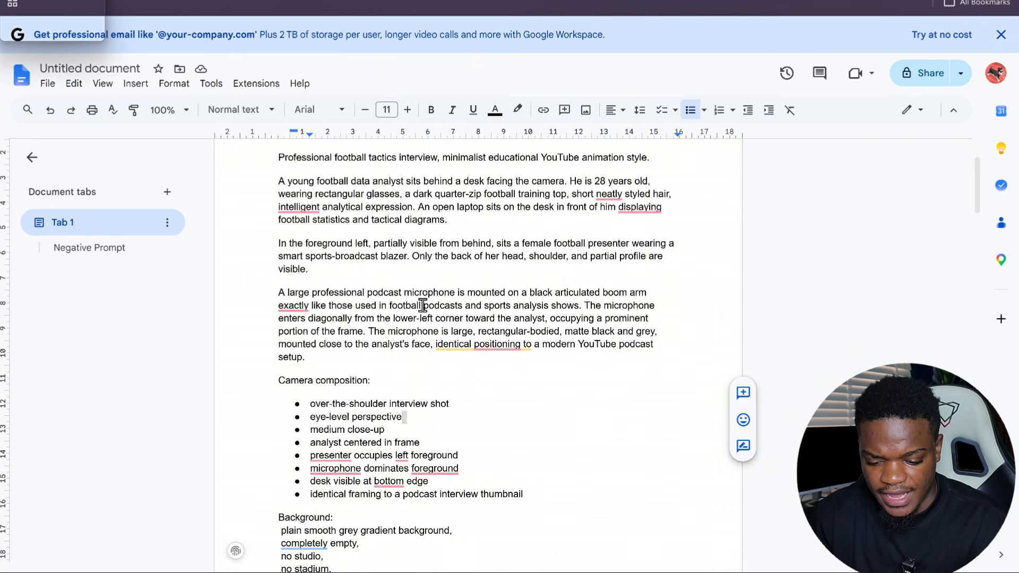
scroll(422, 304, "up", 2)
scroll(422, 304, "down", 4)
scroll(371, 300, "up", 4)
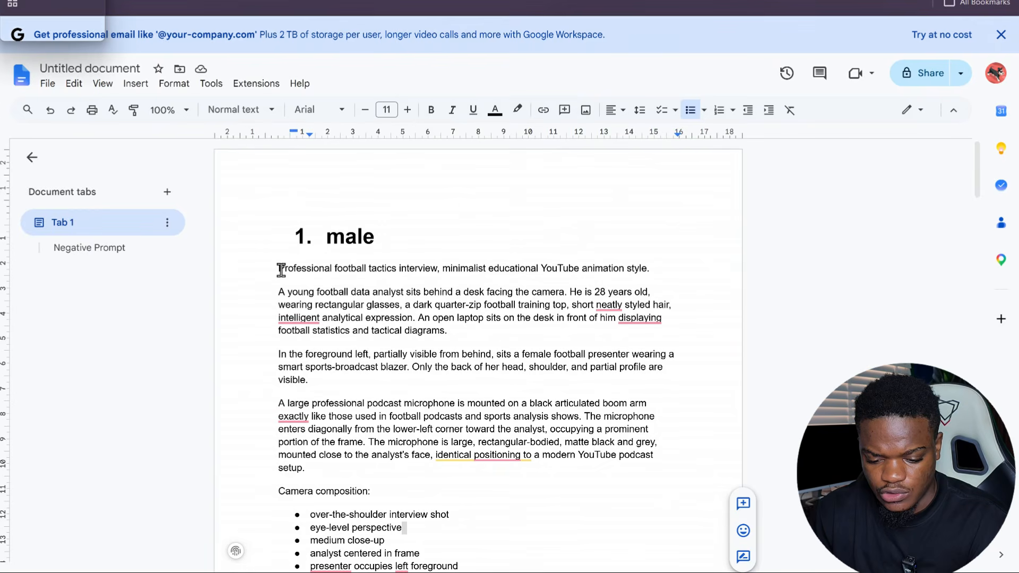
scroll(348, 255, "down", 2)
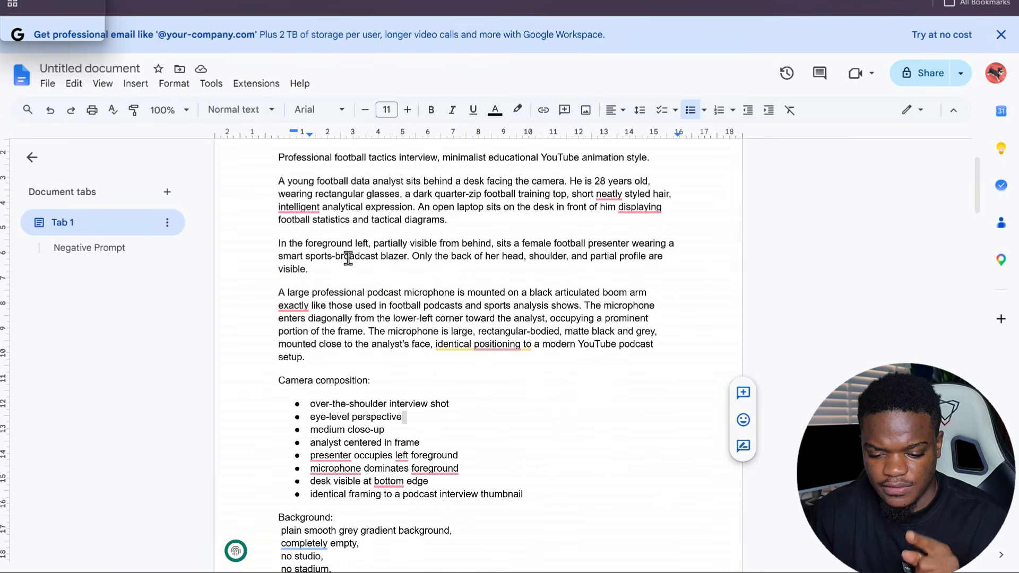
scroll(348, 257, "up", 1)
scroll(348, 257, "up", 1)
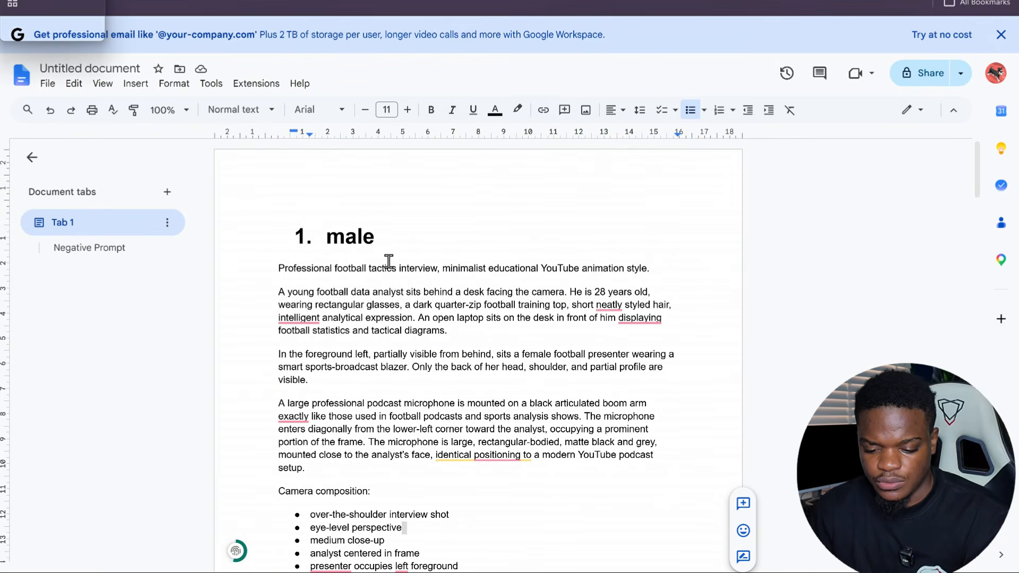
scroll(447, 271, "down", 4)
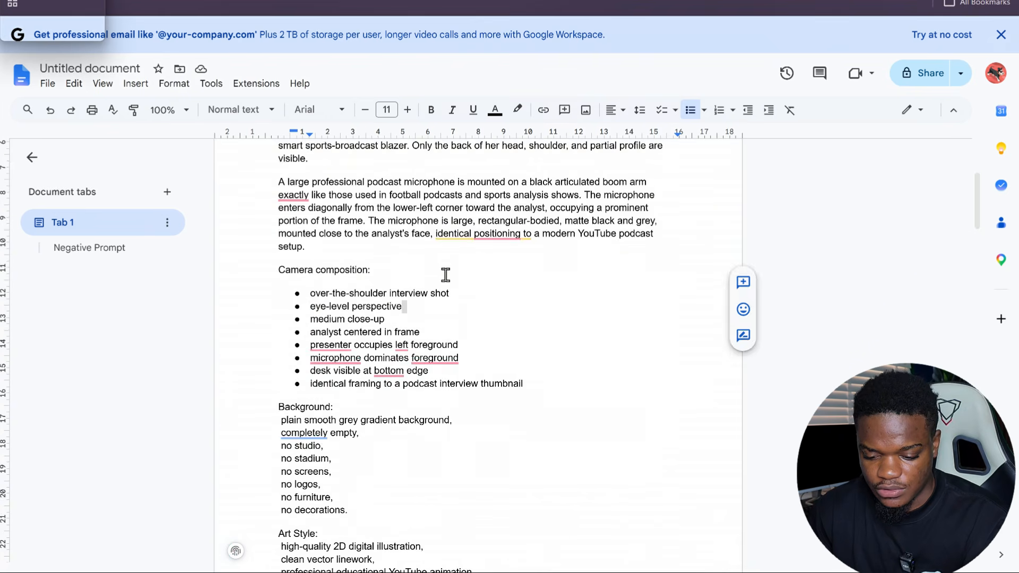
scroll(446, 275, "up", 4)
scroll(446, 275, "down", 15)
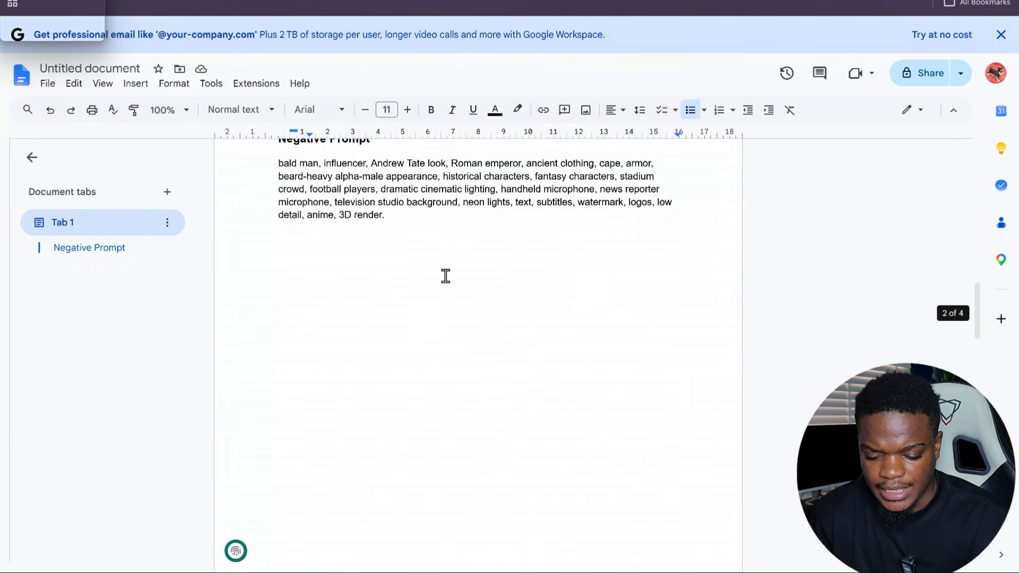
scroll(446, 276, "up", 3)
scroll(446, 275, "down", 4)
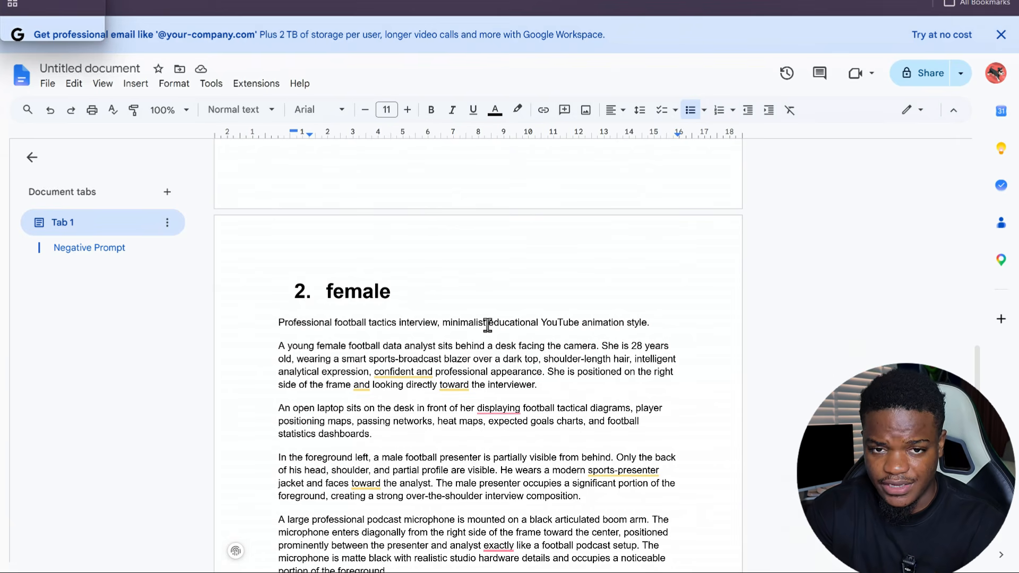
Copy the full text of the male analyst prompt, from its opening line through its negative prompt
scroll(487, 324, "up", 15)
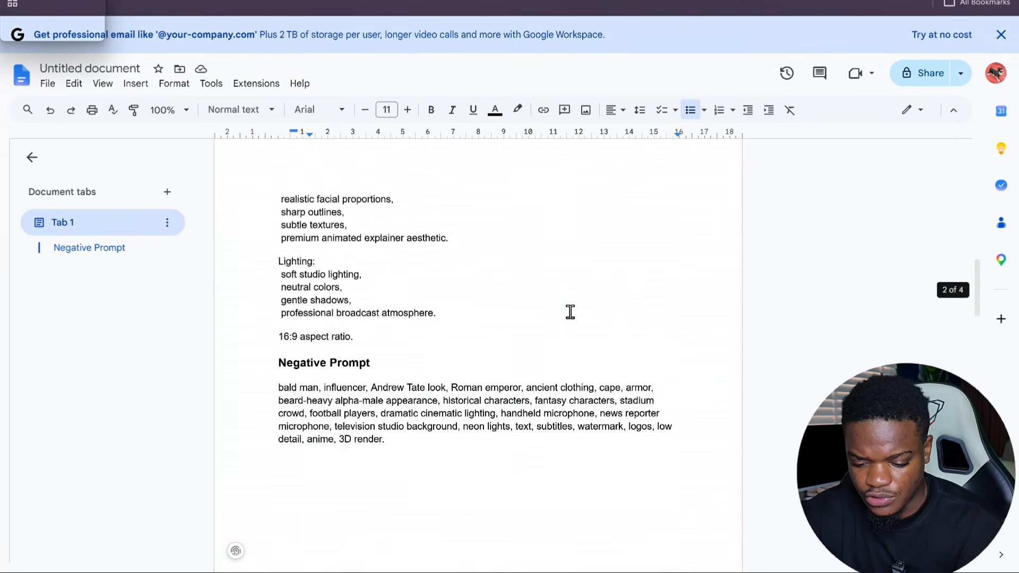
left_click_drag(261, 269, 501, 569)
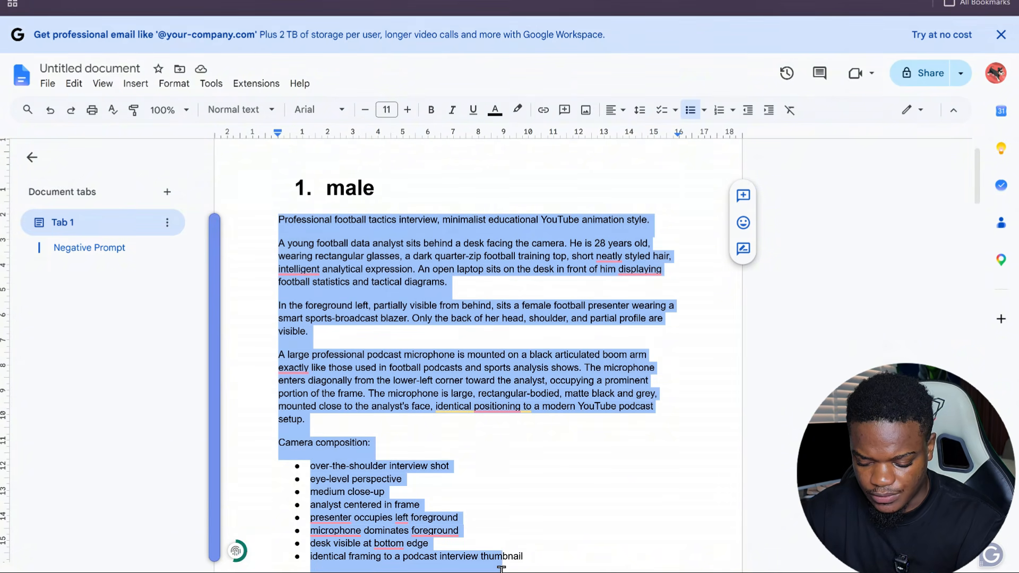
key("ctrl+shift+End")
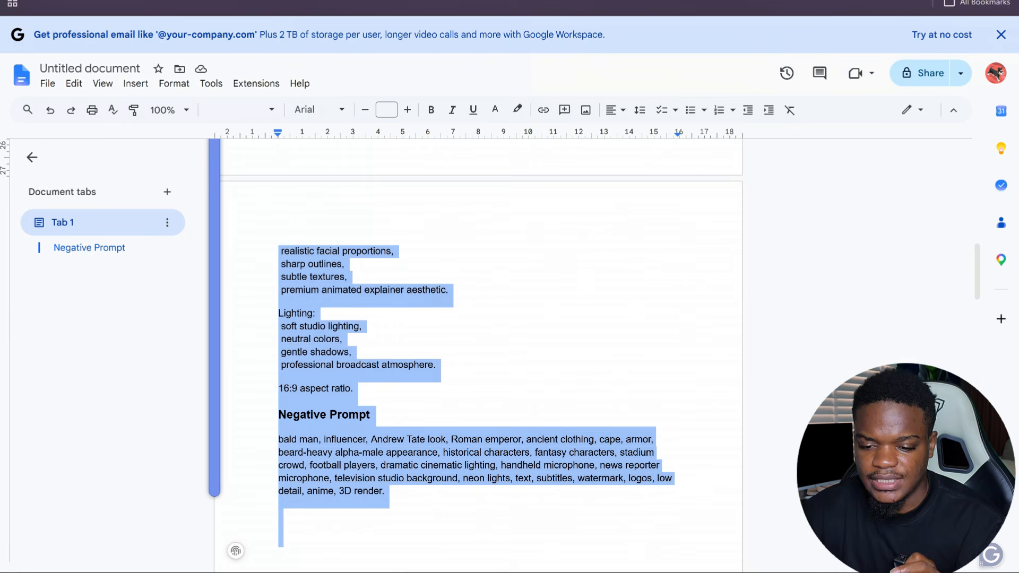
Switch to the NOIZ AI Image page and paste the male analyst prompt as the image description
mouse_move(419, 3)
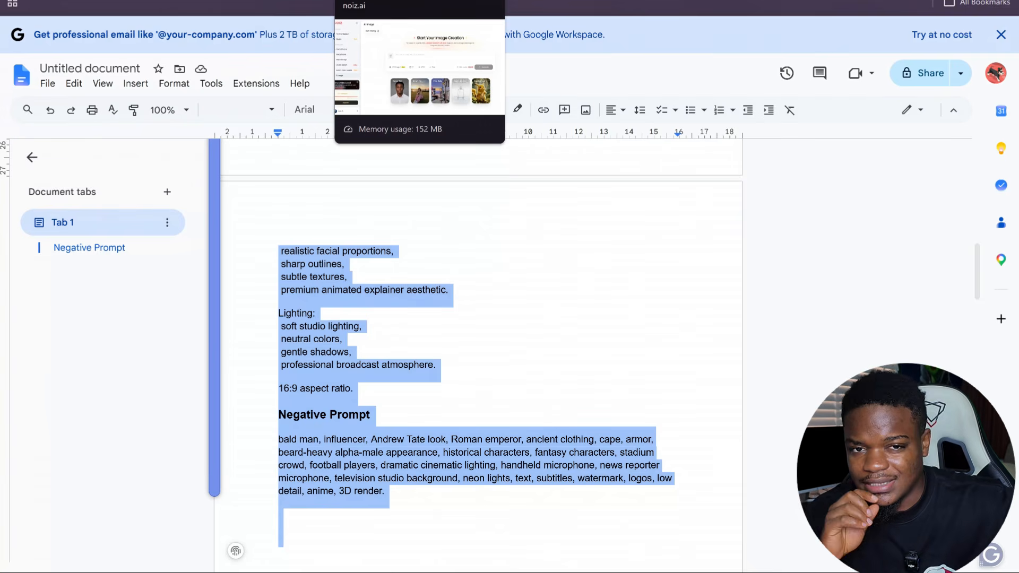
left_click(419, 3)
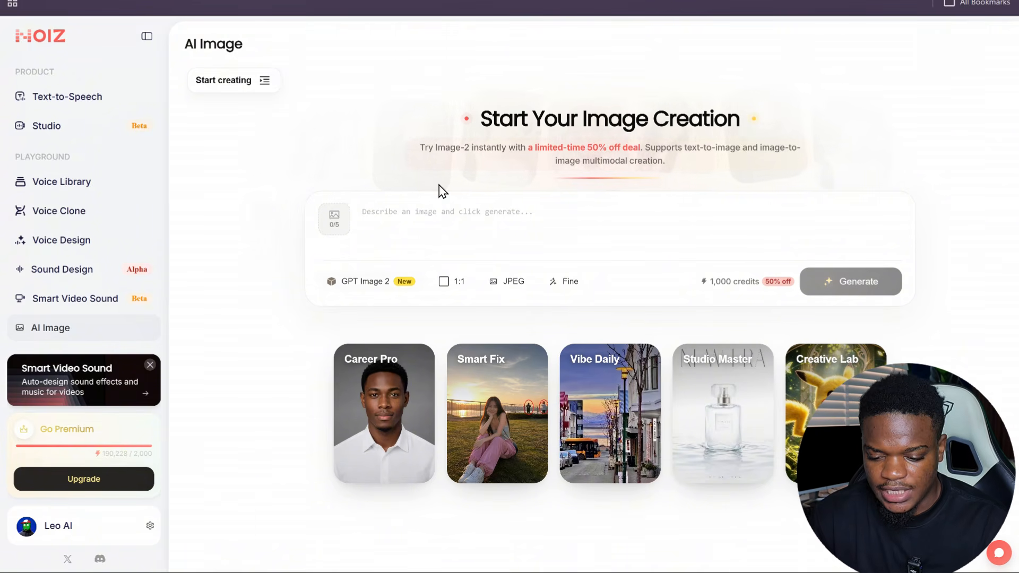
left_click(415, 220)
key("ctrl+v")
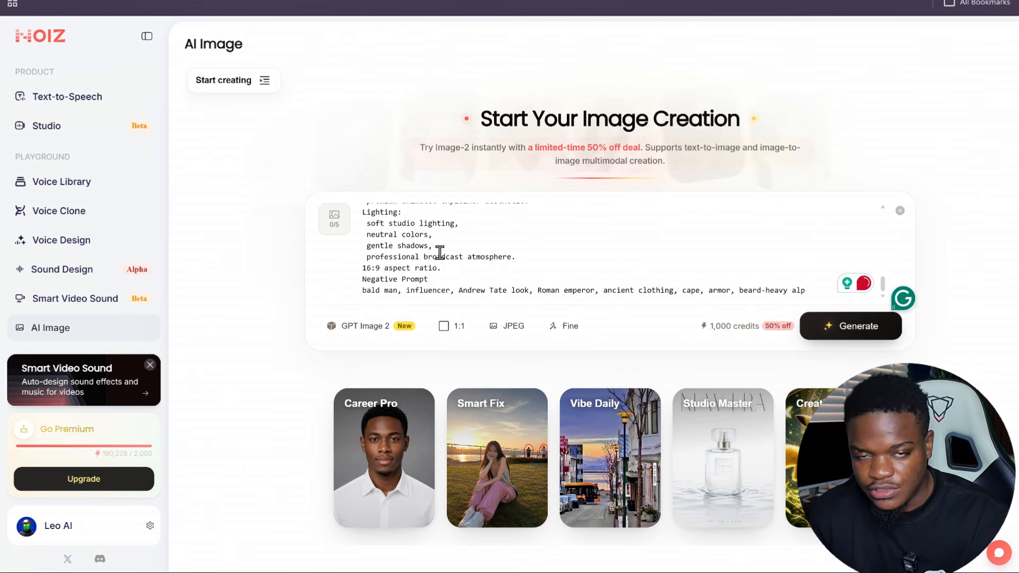
Set the image size to 16:9 (2K) and the output format to PNG, and generate the male analyst image
left_click(455, 328)
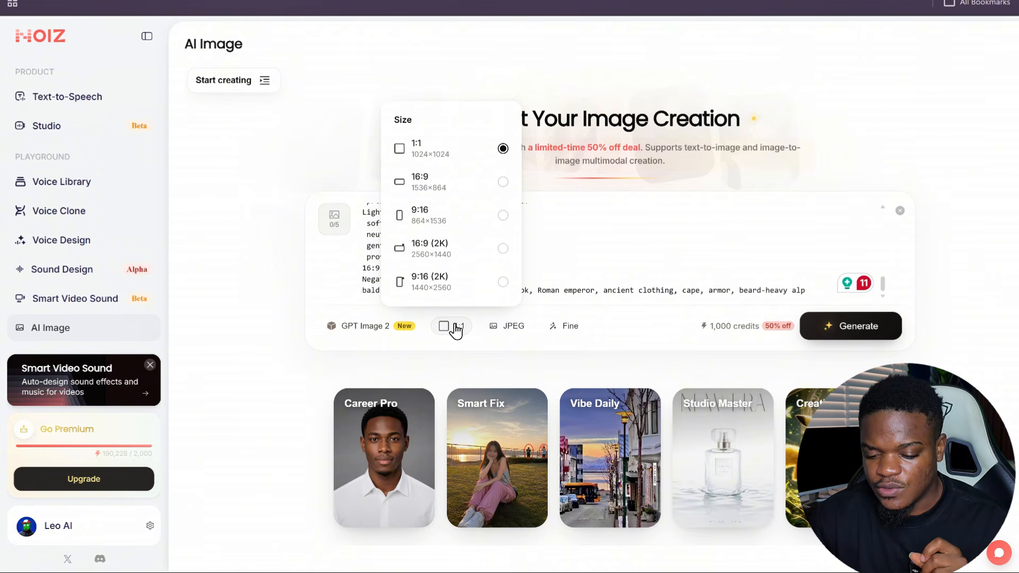
left_click(462, 256)
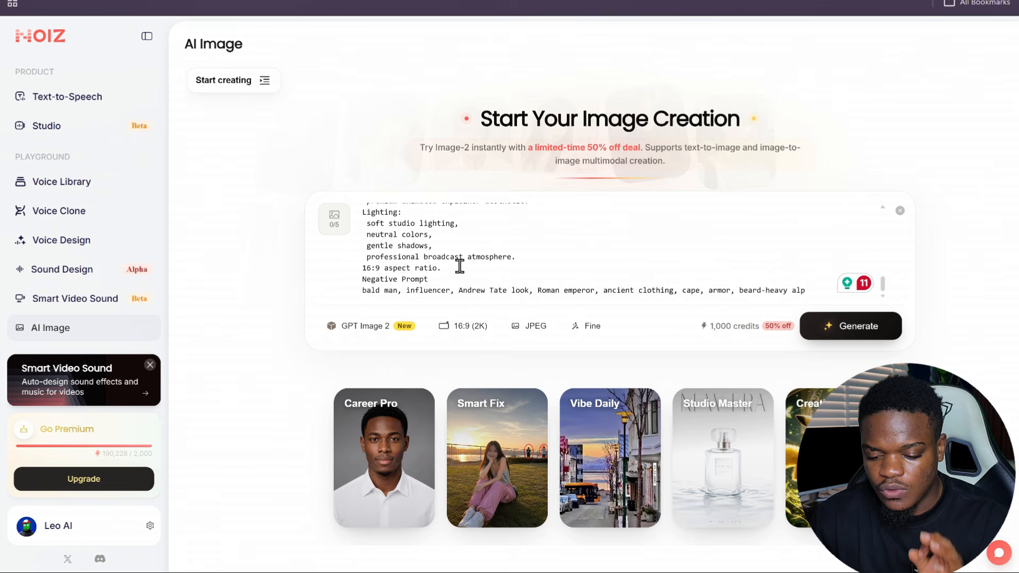
left_click(533, 326)
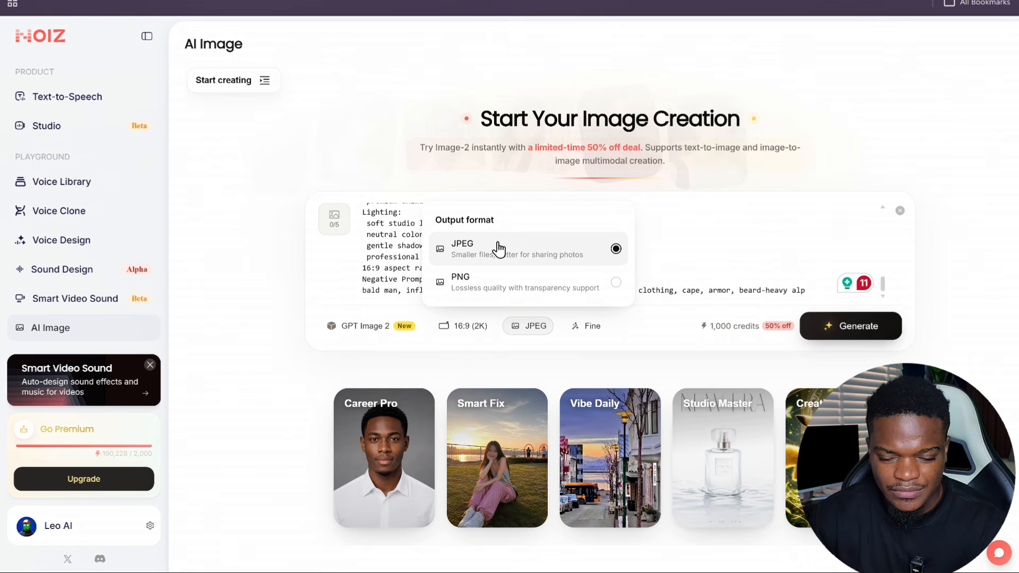
left_click(523, 280)
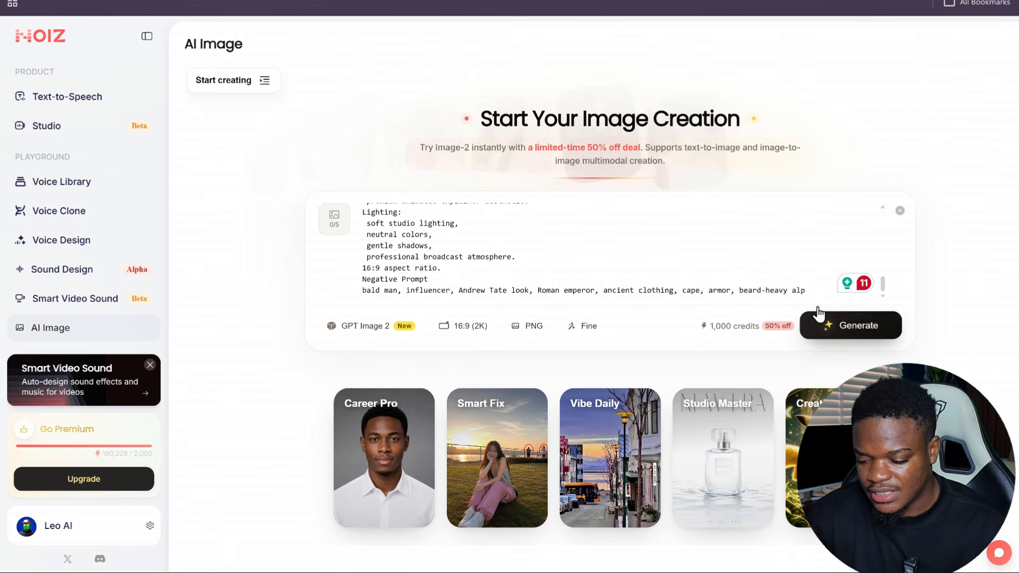
left_click(843, 333)
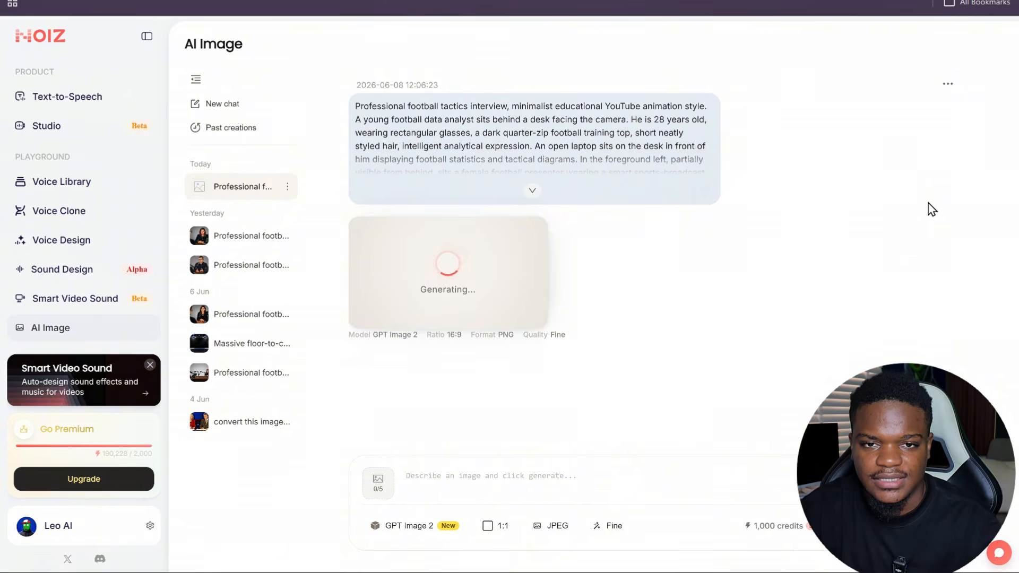
Inspect the generated male analyst image enlarged, then close the preview
left_click(485, 283)
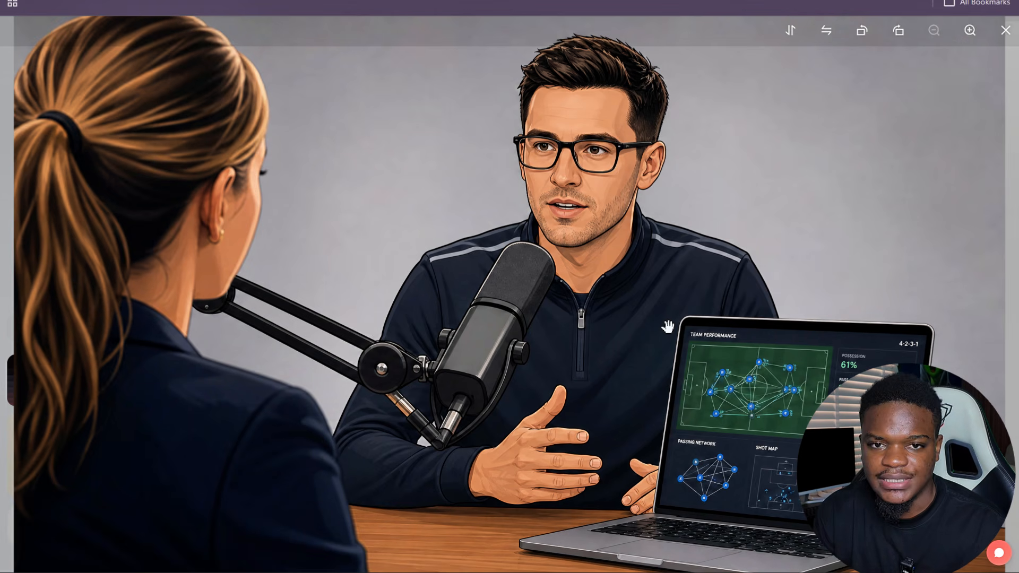
scroll(603, 257, "up", 1)
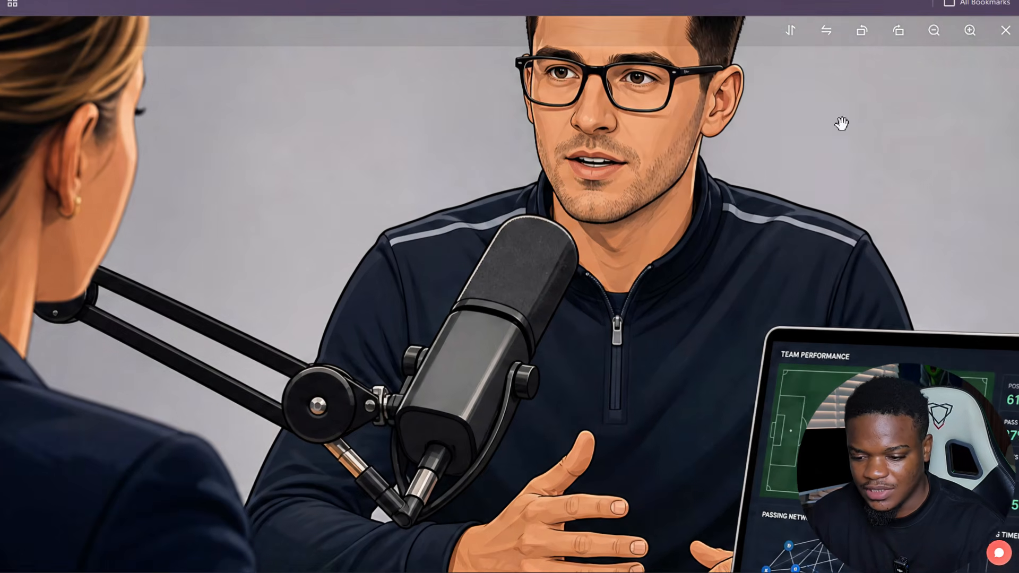
scroll(684, 257, "down", 1)
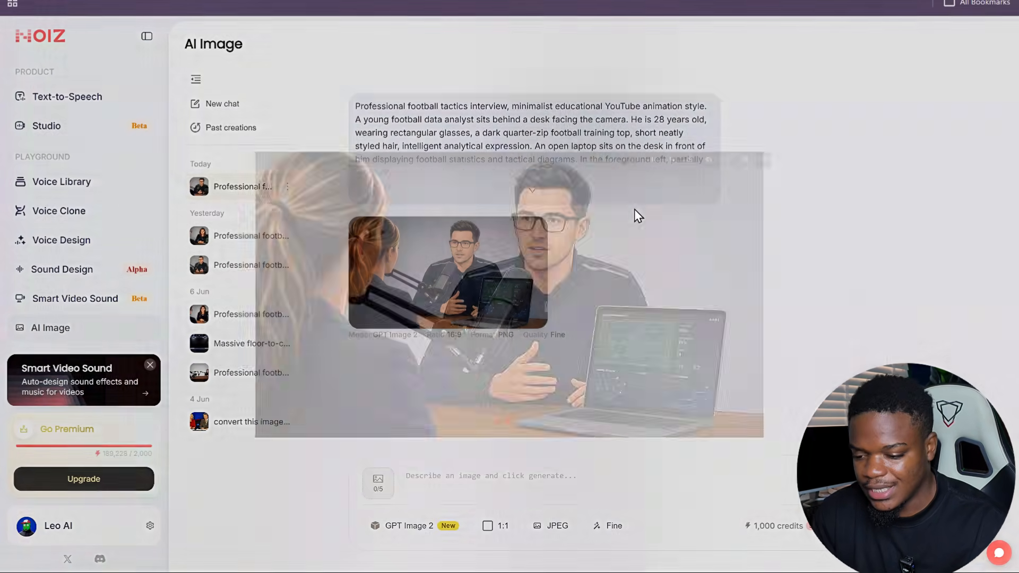
left_click(1004, 31)
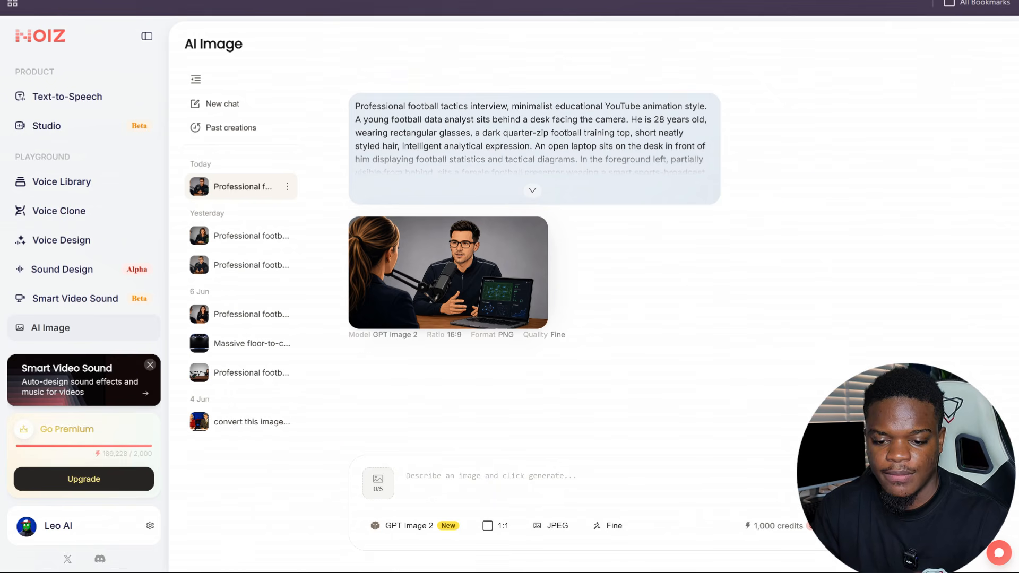
Switch back to the Google Docs document and copy the full female analyst prompt, including its negative prompt
left_click(265, 0)
scroll(390, 241, "down", 15)
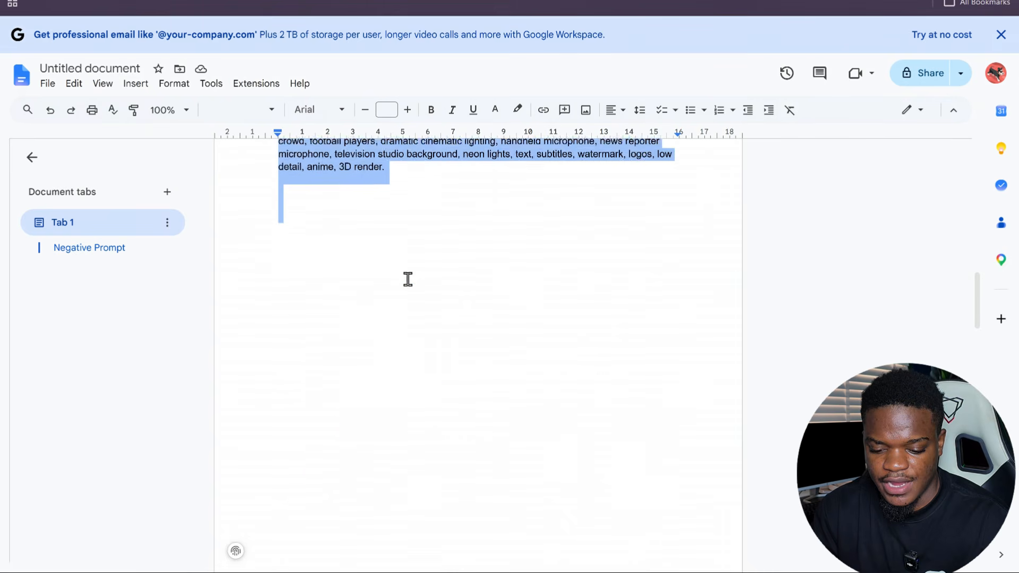
scroll(276, 276, "up", 2)
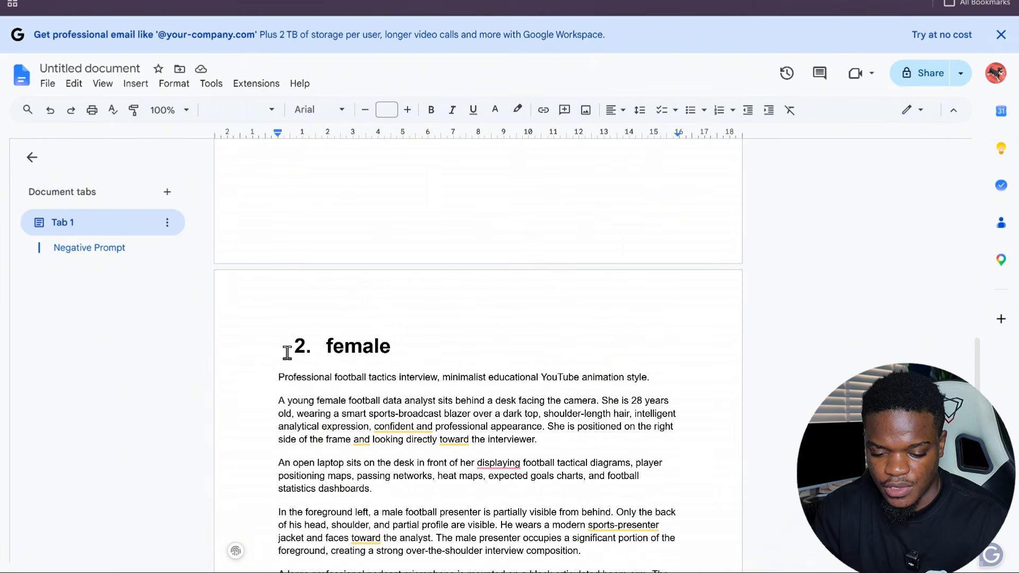
left_click_drag(275, 374, 615, 283)
scroll(456, 491, "down", 15)
scroll(455, 492, "up", 2)
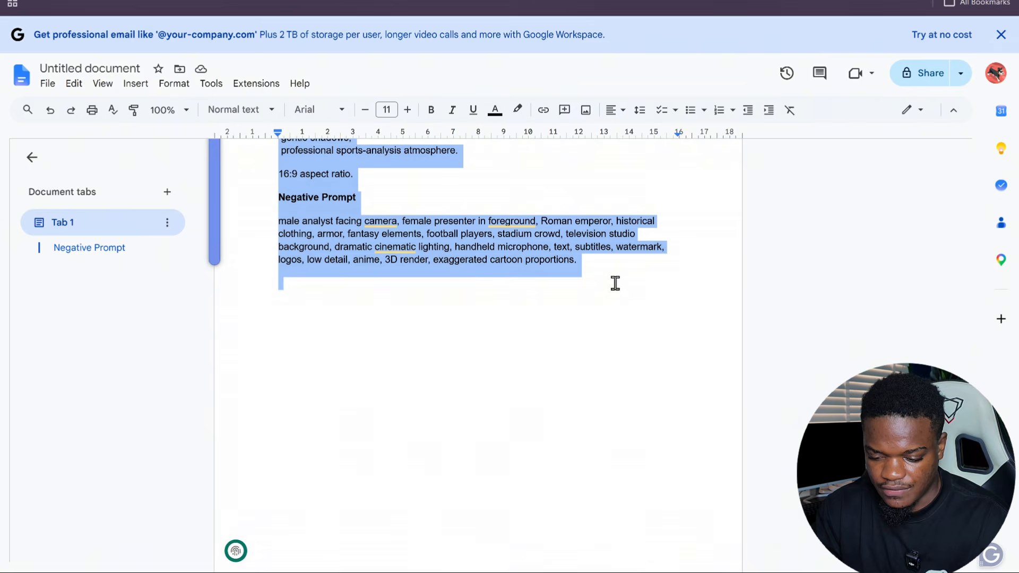
right_click(297, 234)
left_click(401, 258)
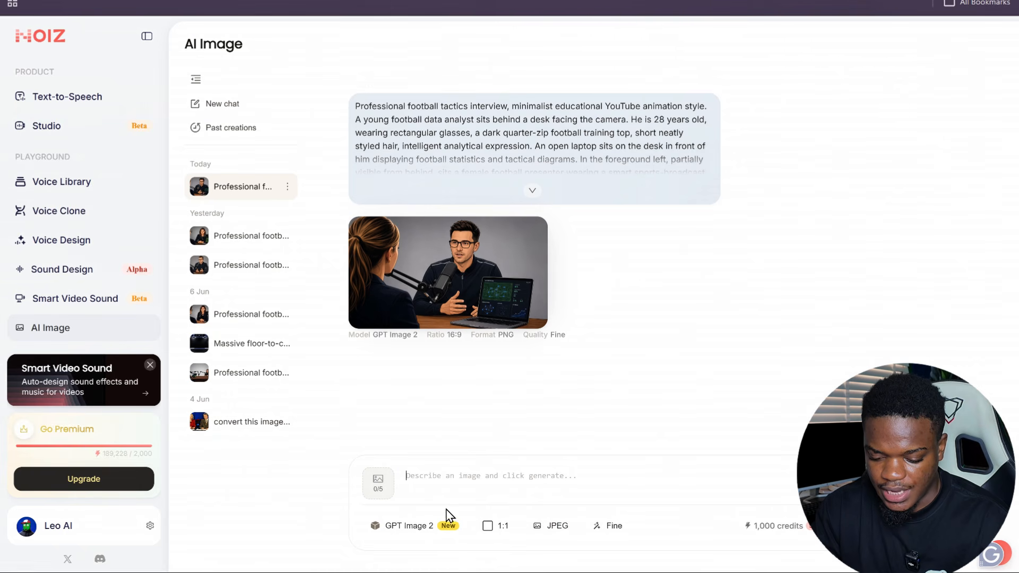
In NOIZ AI Image, generate a 16:9 (2K) PNG image from the pasted female analyst prompt
key("ctrl+v")
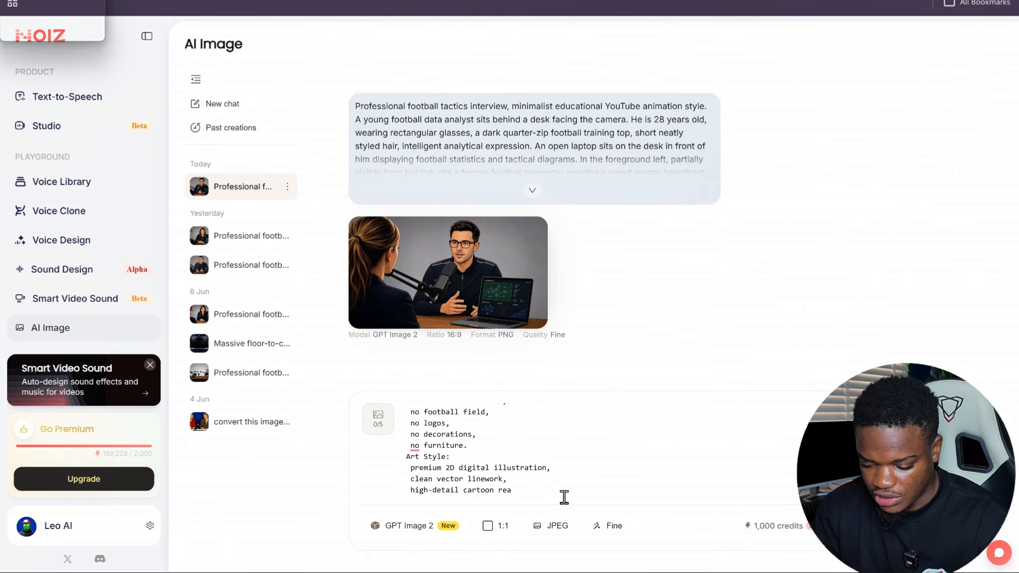
left_click(498, 536)
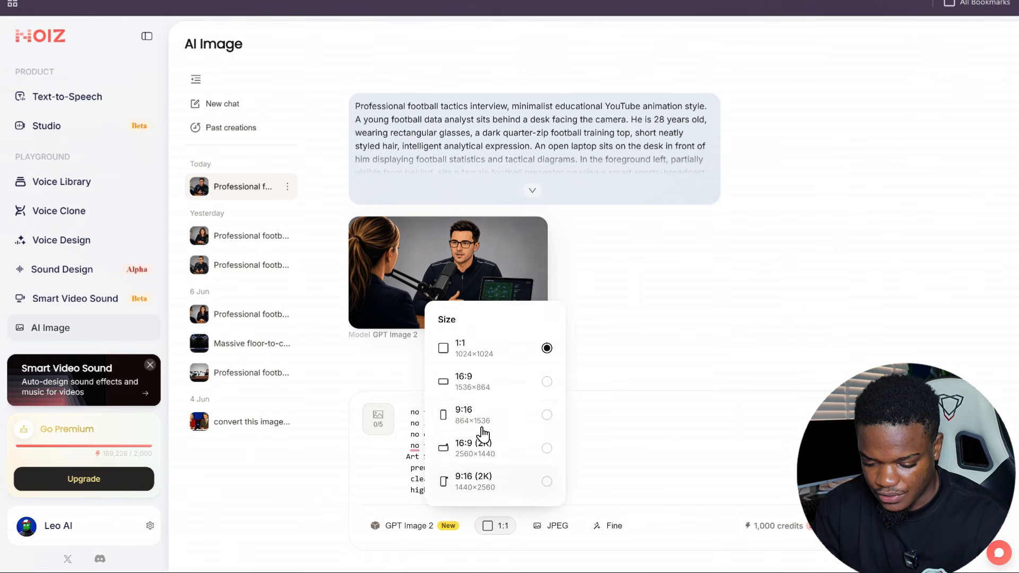
left_click(503, 445)
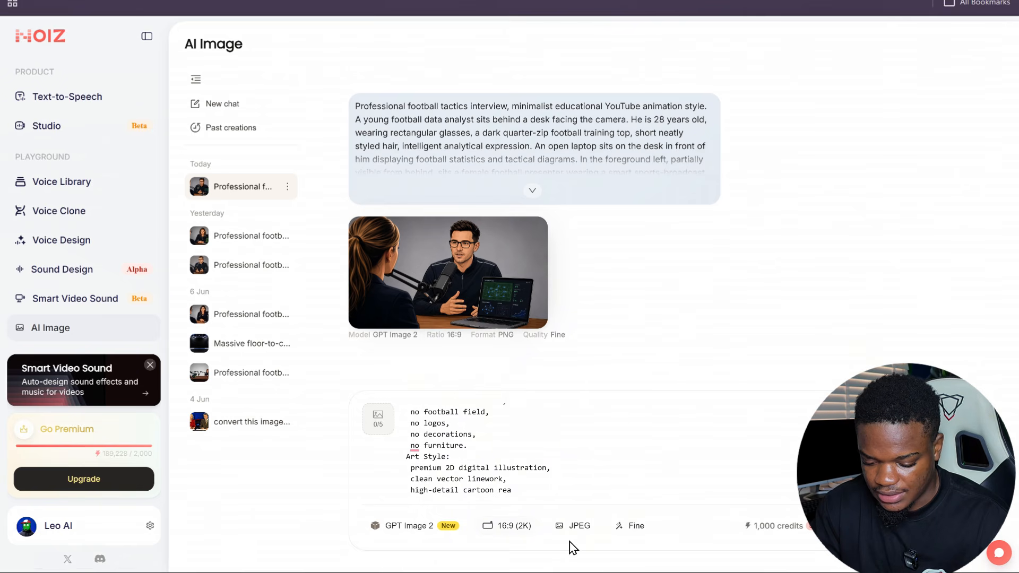
left_click(578, 526)
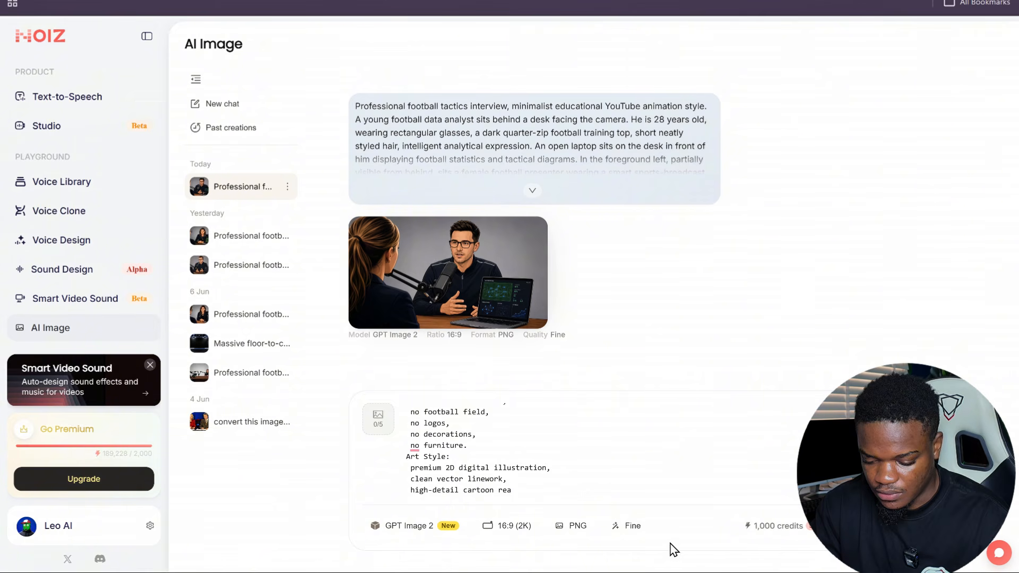
key("Return")
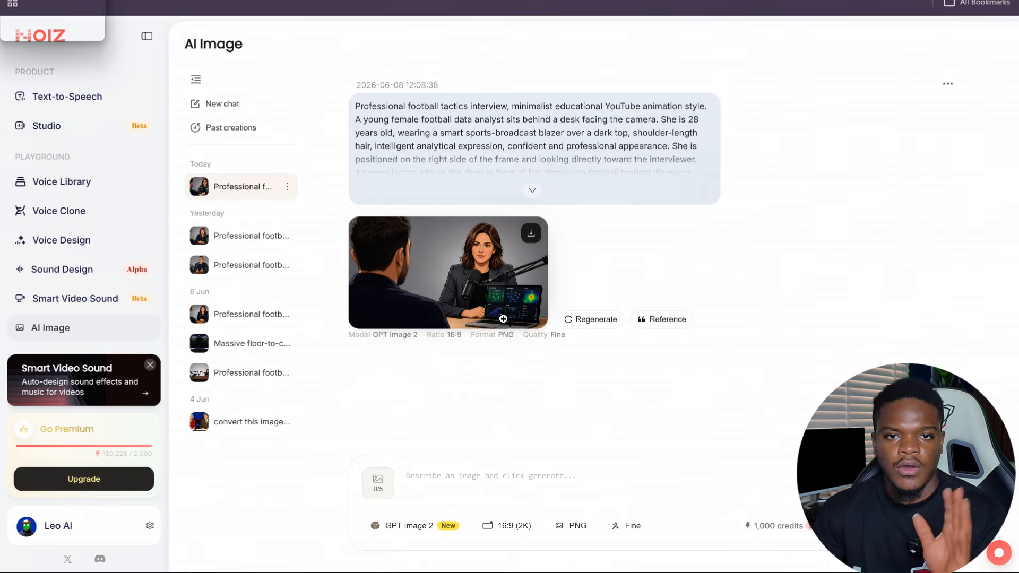
Inspect the generated female analyst image enlarged, then close the preview
left_click(479, 279)
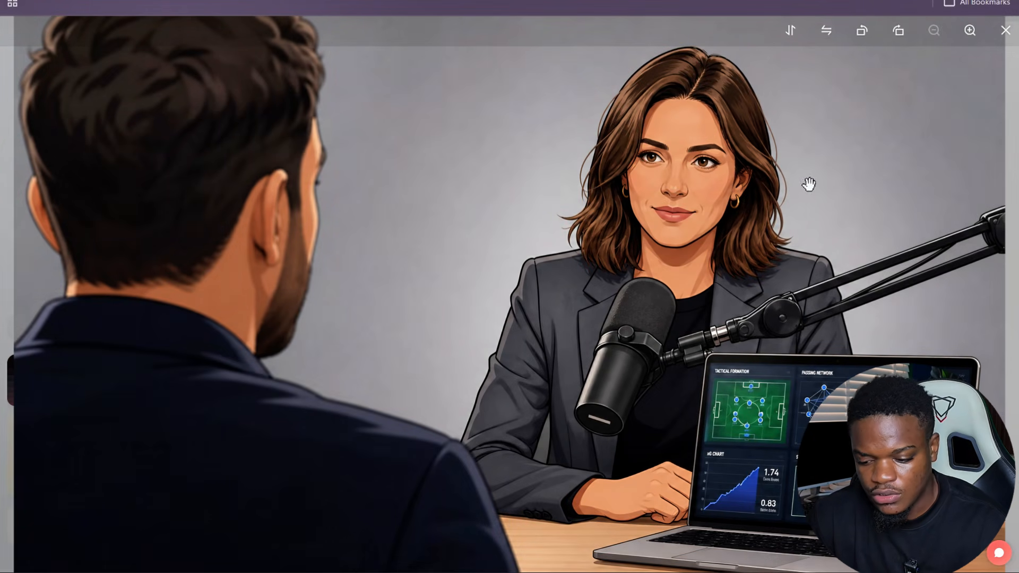
left_click(1008, 37)
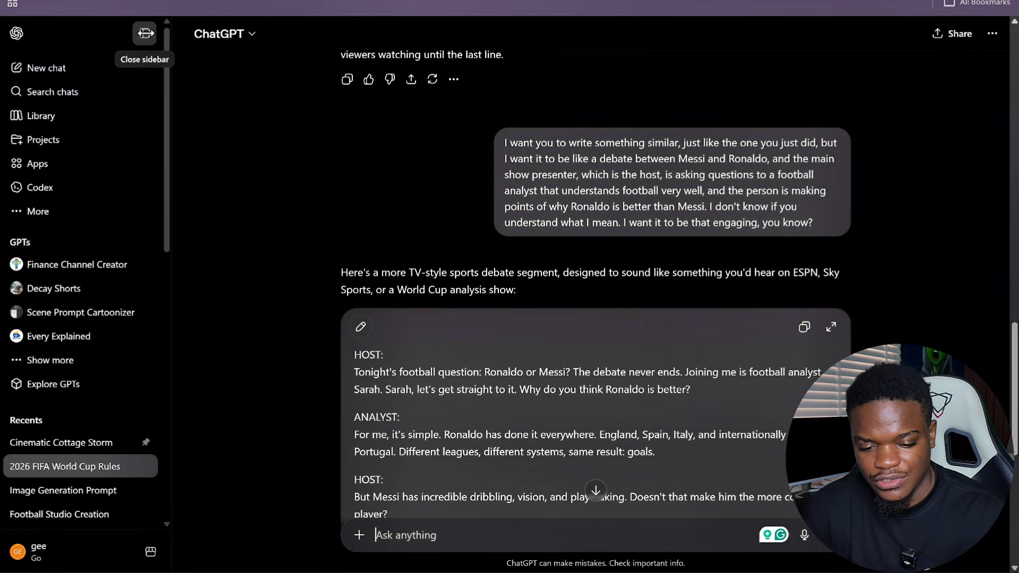
In ChatGPT, collapse the sidebar and read through the Ronaldo versus Messi debate script between the host and the analyst
left_click(144, 33)
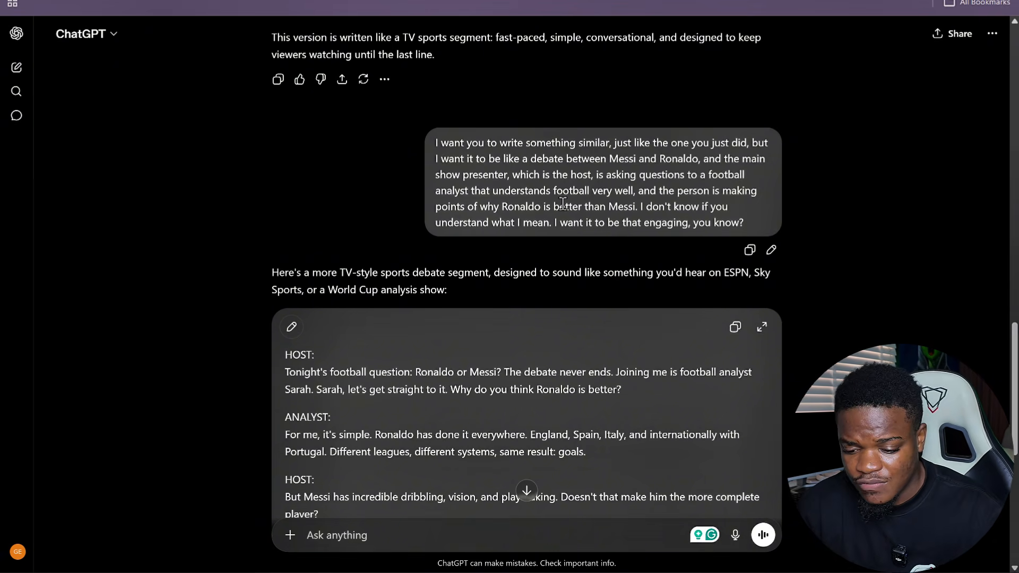
scroll(560, 211, "down", 6)
scroll(561, 211, "up", 2)
scroll(562, 217, "up", 4)
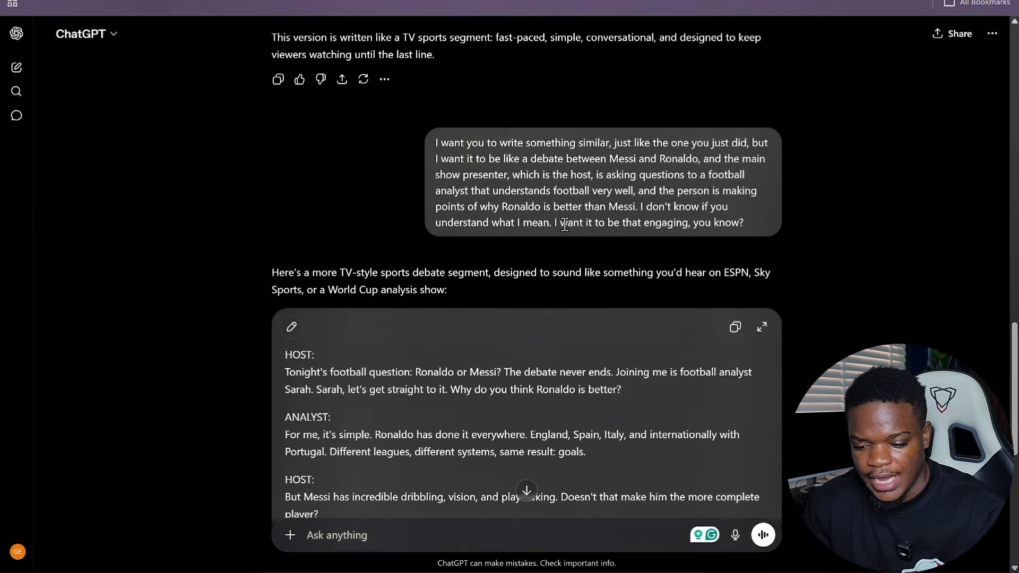
scroll(564, 225, "down", 6)
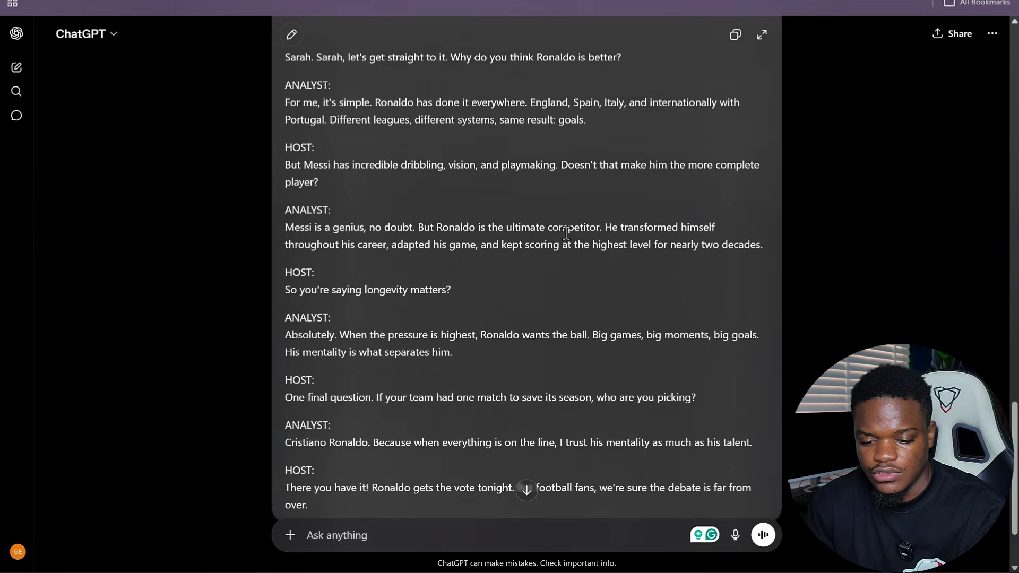
scroll(447, 213, "up", 4)
scroll(447, 213, "down", 1)
scroll(447, 213, "up", 1)
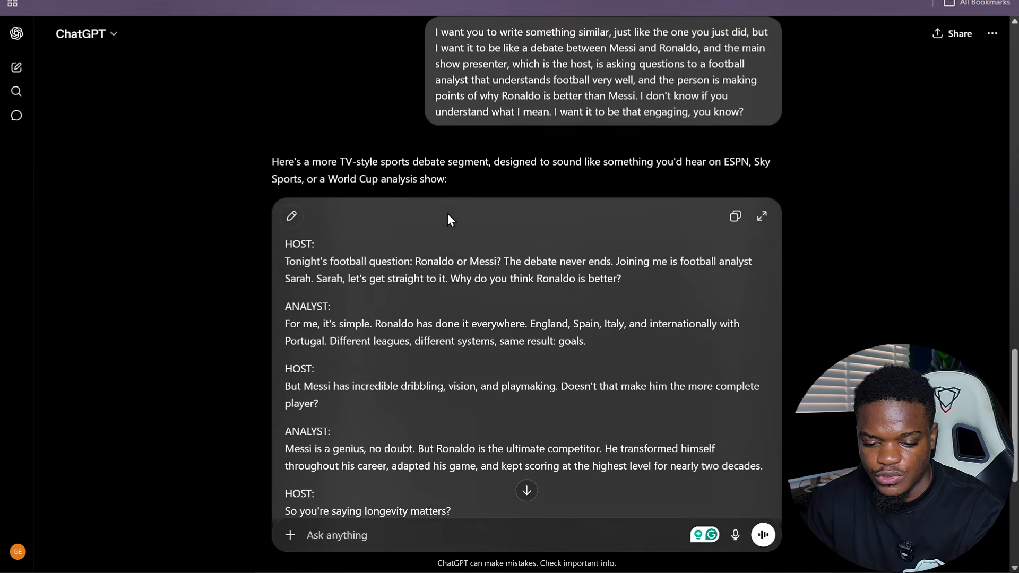
Highlight the first HOST and ANALYST labels in the script to distinguish the two speakers
left_click_drag(315, 244, 274, 249)
left_click_drag(332, 307, 274, 312)
left_click_drag(331, 244, 265, 246)
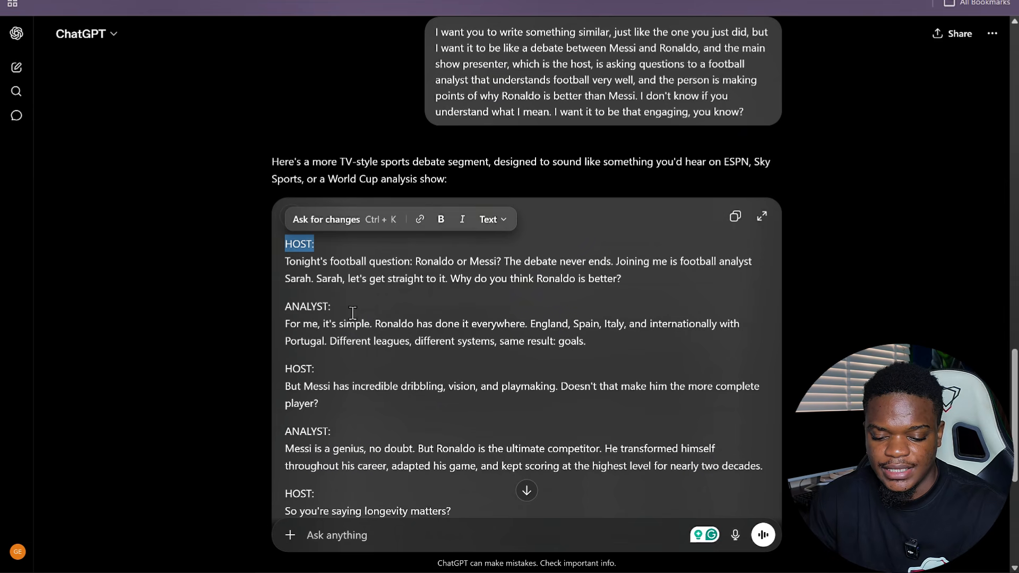
left_click_drag(331, 306, 258, 310)
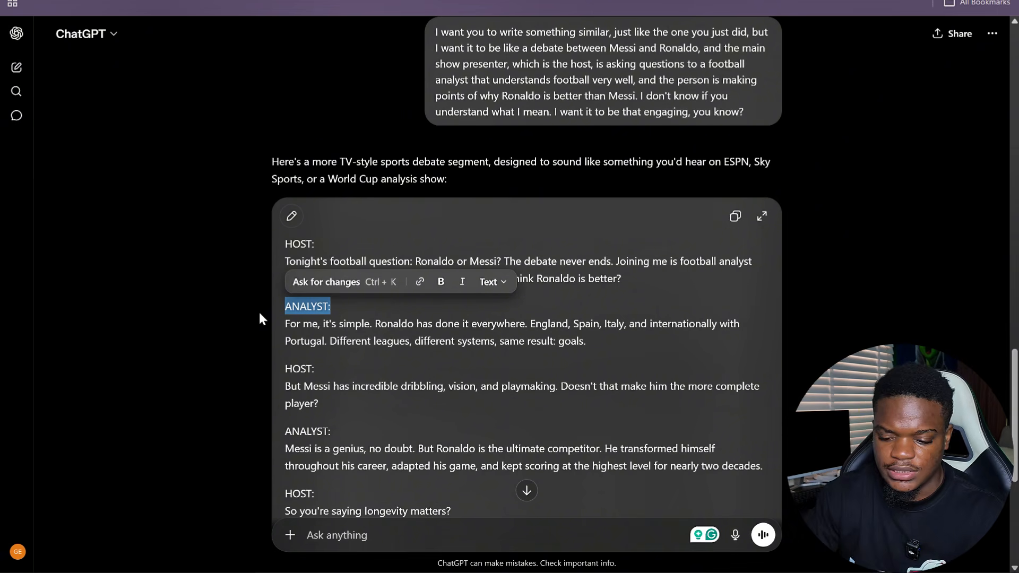
Copy the host's full opening line, starting at "Tonight's football question" and ending at "Why do you think Ronaldo is better?"
left_click(363, 246)
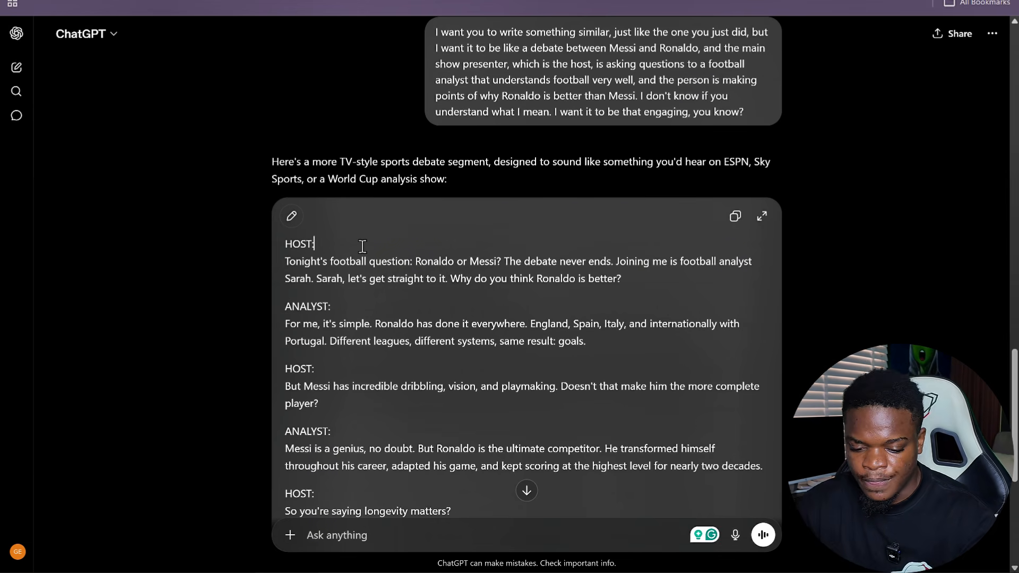
left_click_drag(647, 278, 420, 278)
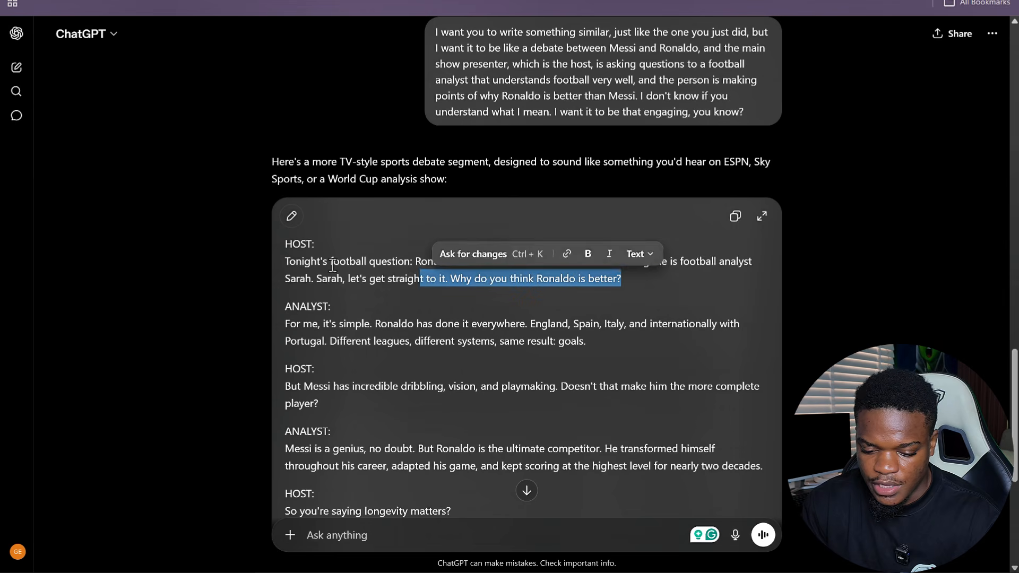
left_click_drag(333, 265, 285, 261)
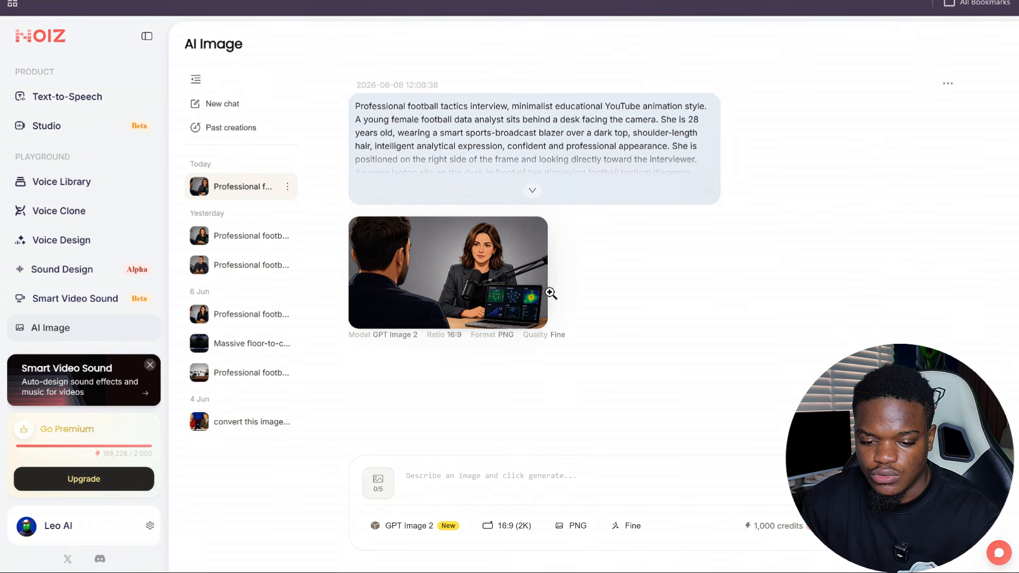
Switch to NOIZ and browse the available voices in the Voice Library
mouse_move(475, 244)
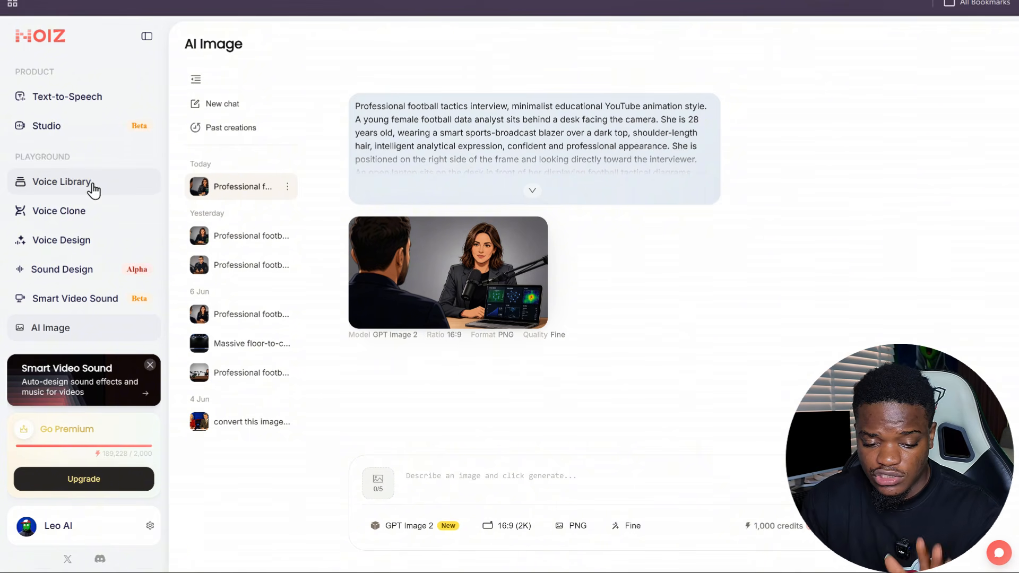
left_click(92, 186)
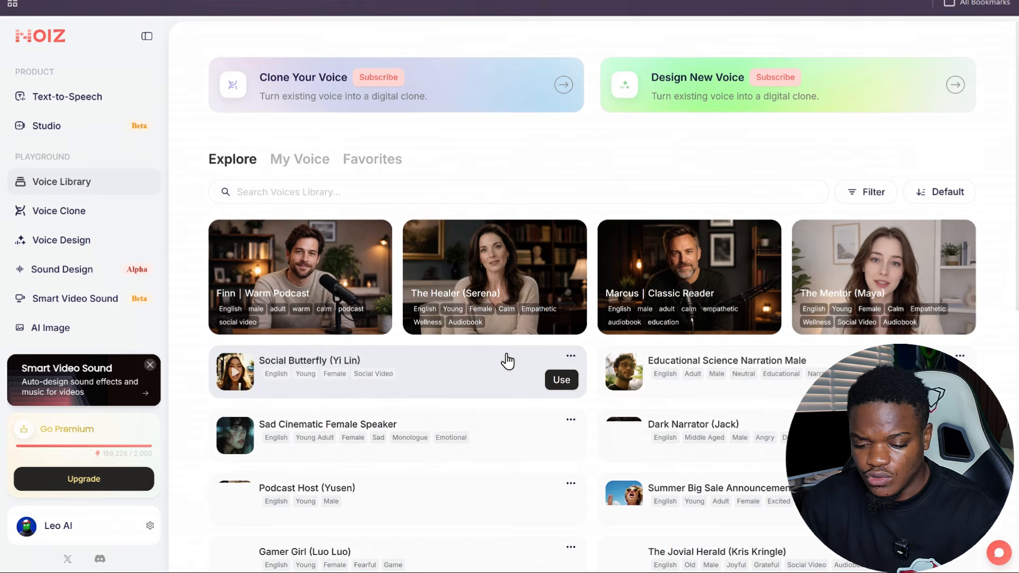
scroll(704, 299, "down", 3)
scroll(689, 313, "down", 3)
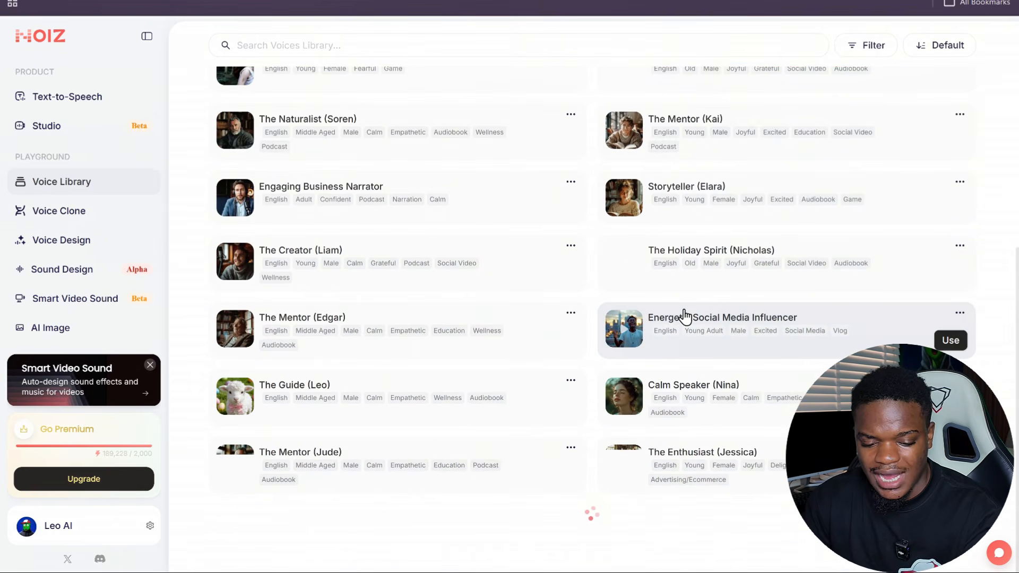
scroll(684, 317, "down", 2)
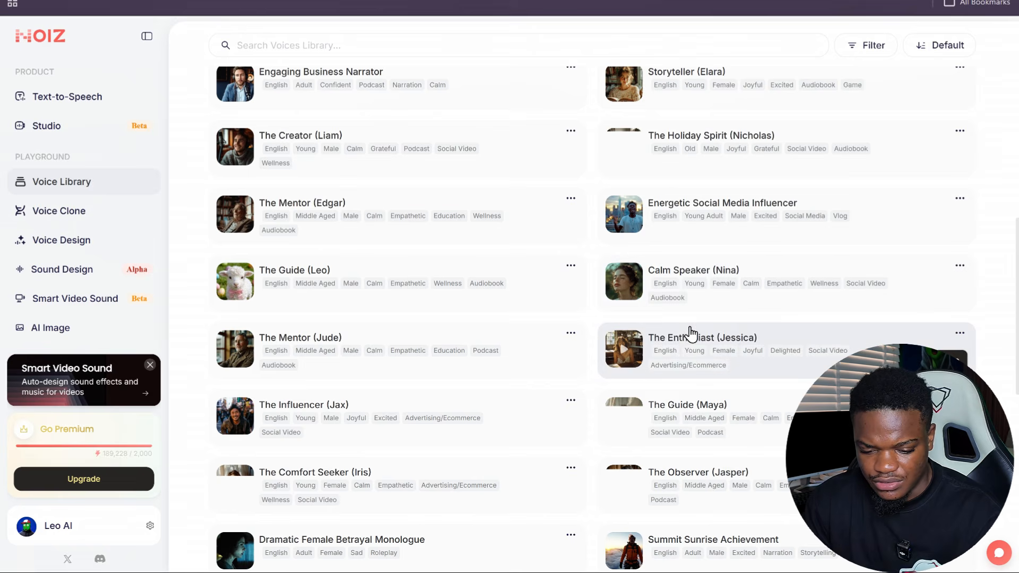
scroll(685, 341, "up", 7)
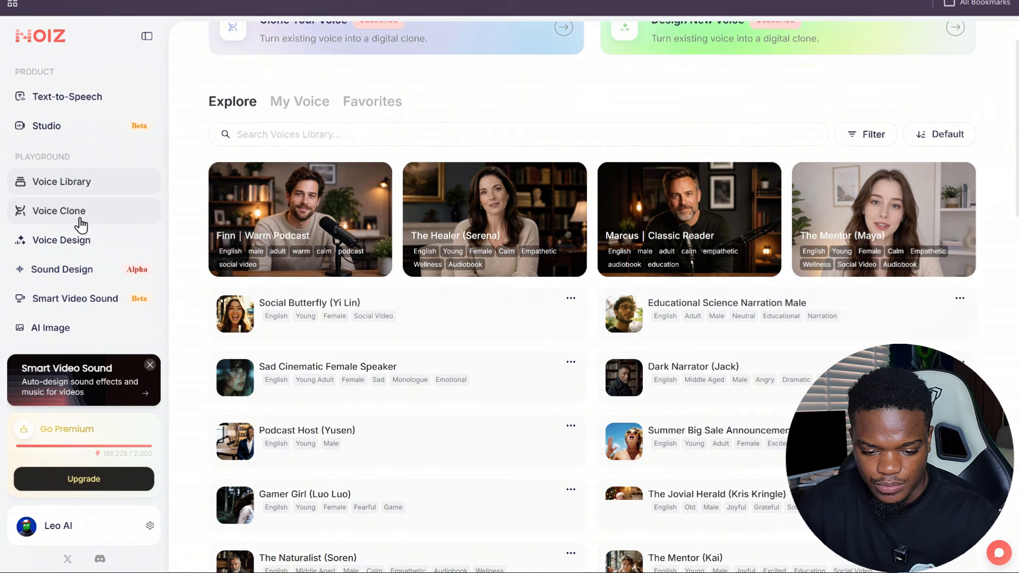
In Text-to-Speech, enter the host's opening line starting "Tonight's football question: Ronaldo or Messi?" and generate its speech with the MALE ANALYST voice
left_click(84, 104)
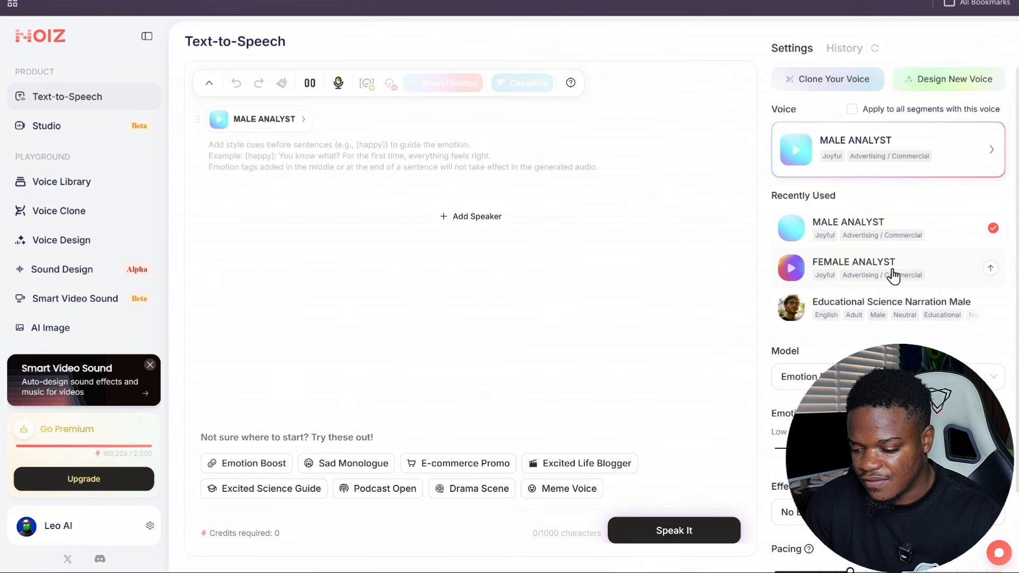
left_click(314, 152)
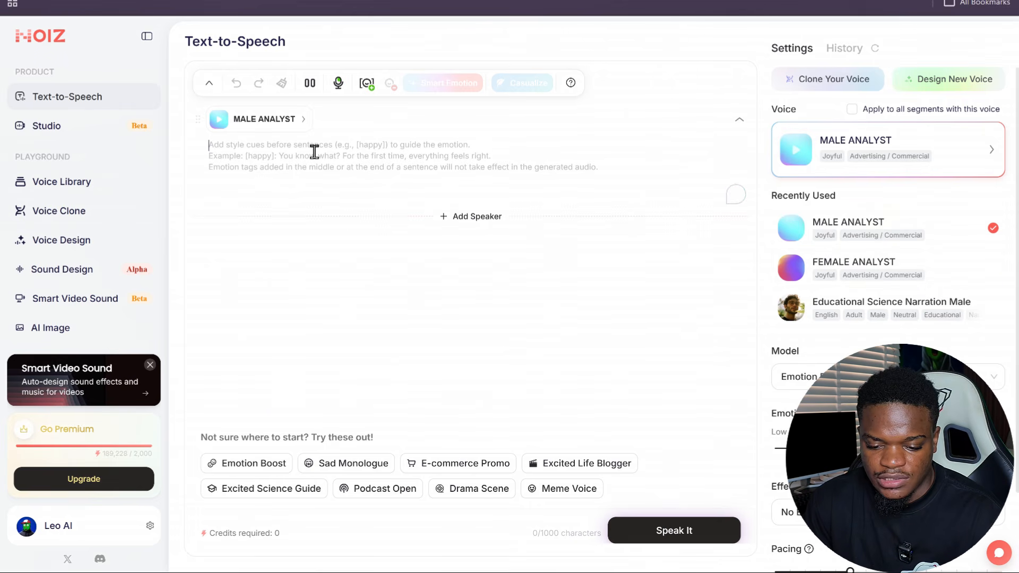
type("Tonight's football question: Ronaldo or Messi? The debate never ends. Joining me is football analyst Sarah. Sarah, let's get straight to it. Why do you think Ronaldo is better?")
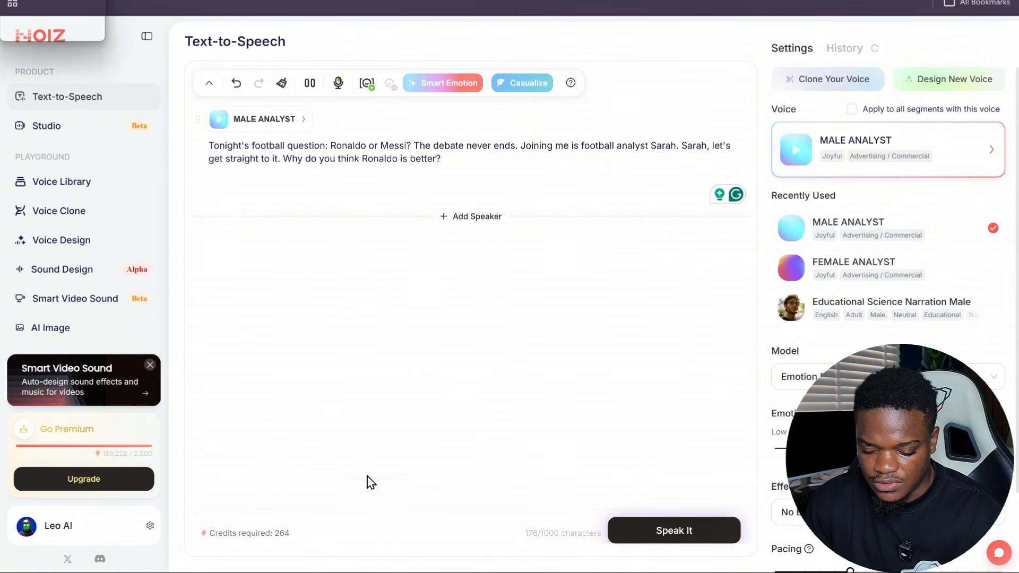
left_click(681, 540)
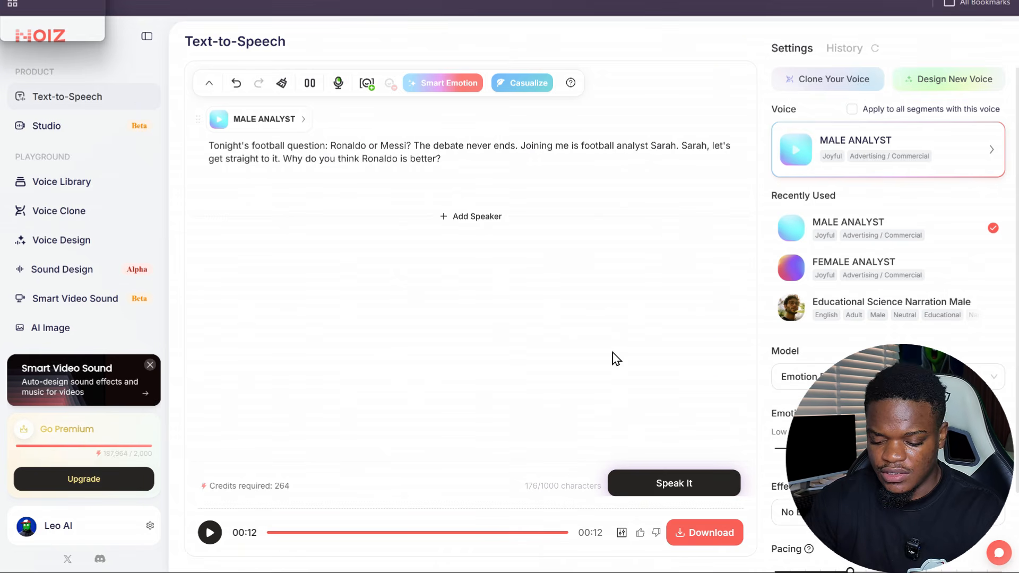
left_click_drag(498, 157, 123, 125)
left_click(389, 294)
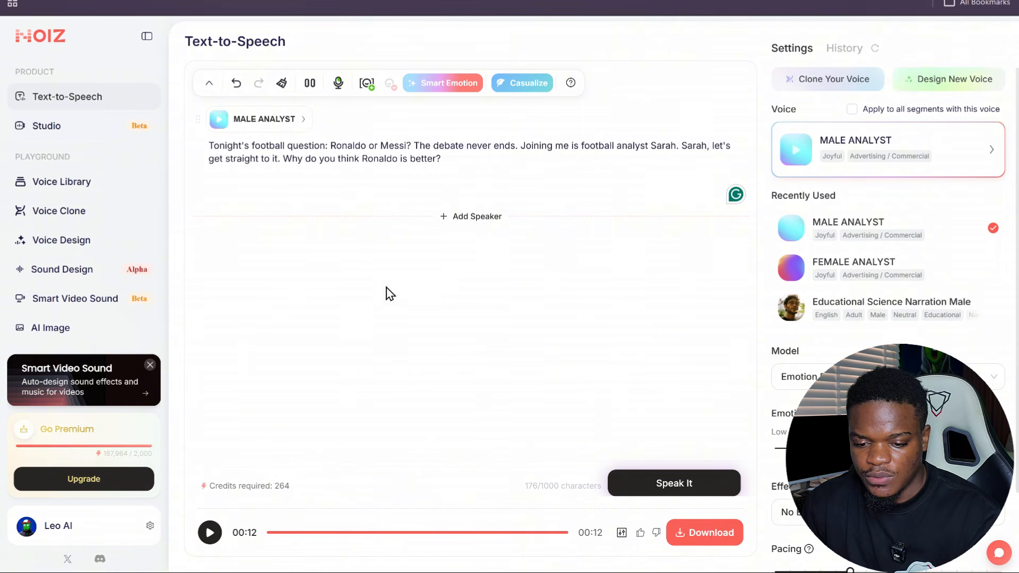
Switch back to ChatGPT and copy the analyst's first reply, from "For me, it's simple." to "same result: goals."
key("ctrl+Tab")
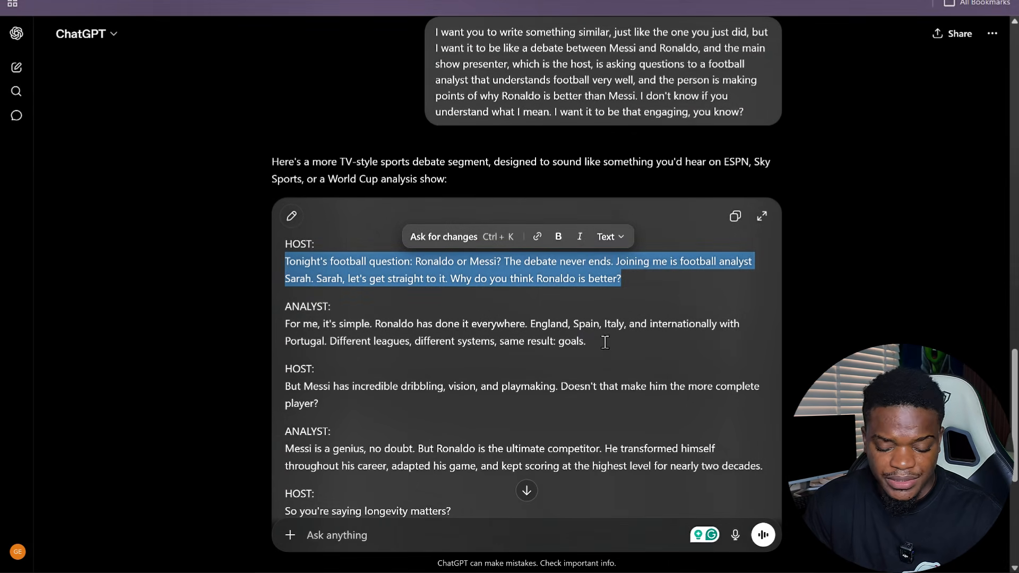
left_click_drag(587, 341, 287, 319)
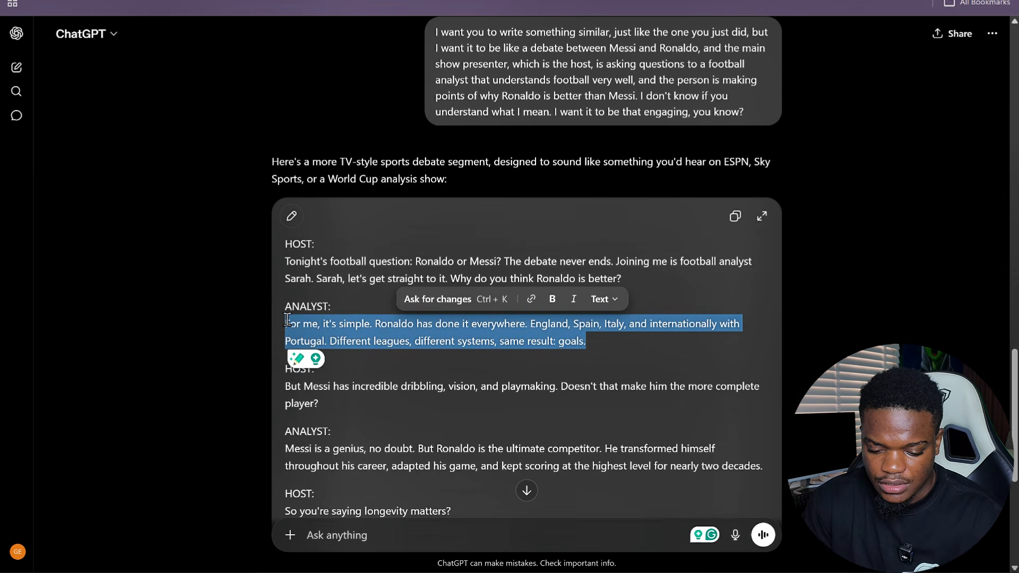
right_click(379, 324)
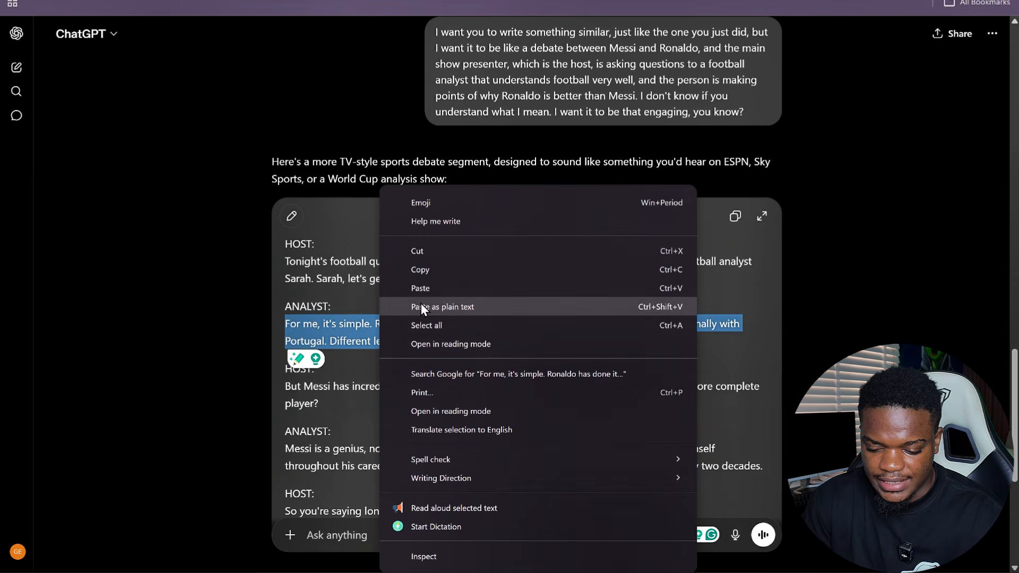
left_click(427, 265)
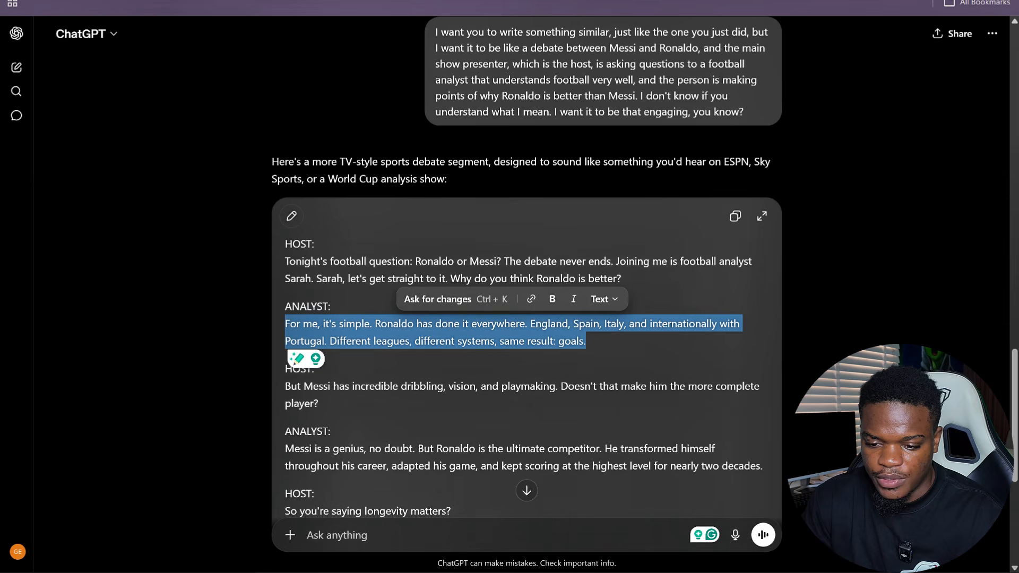
In NOIZ, replace the host's line with the copied analyst reply, then generate and play it in the FEMALE ANALYST voice
key("ctrl+Tab")
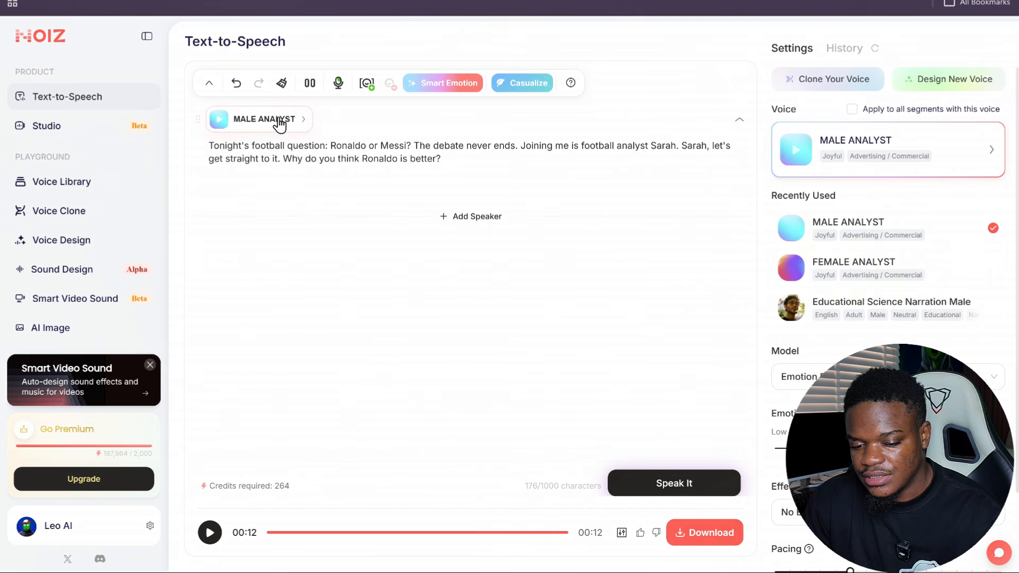
left_click(979, 269)
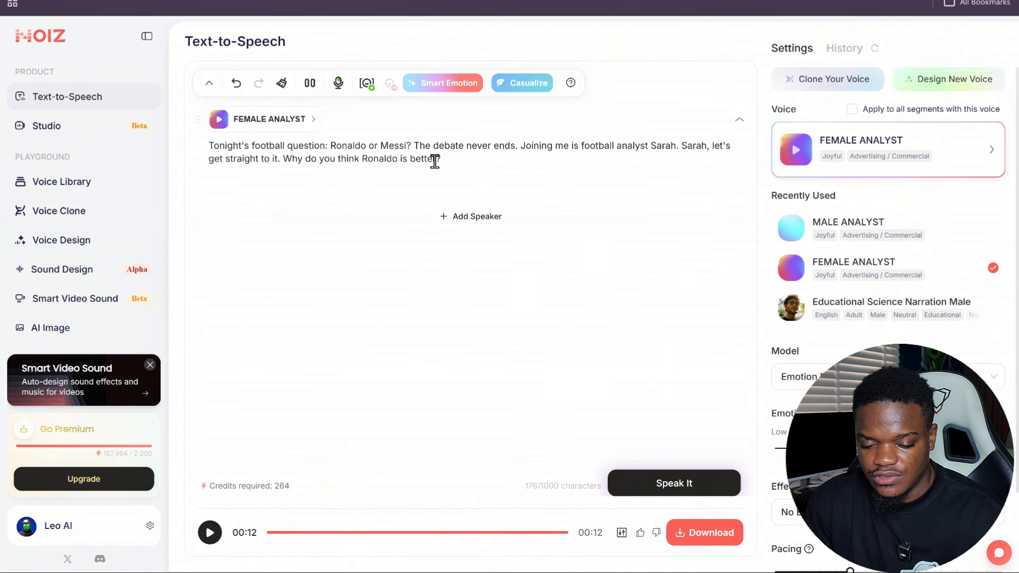
left_click_drag(465, 161, 173, 133)
key("BackSpace")
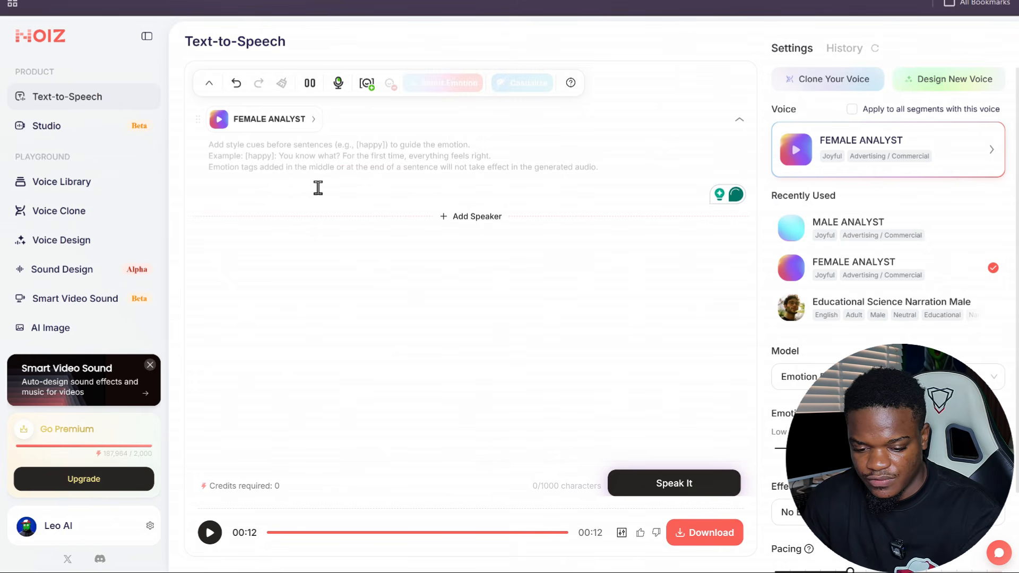
key("ctrl+v")
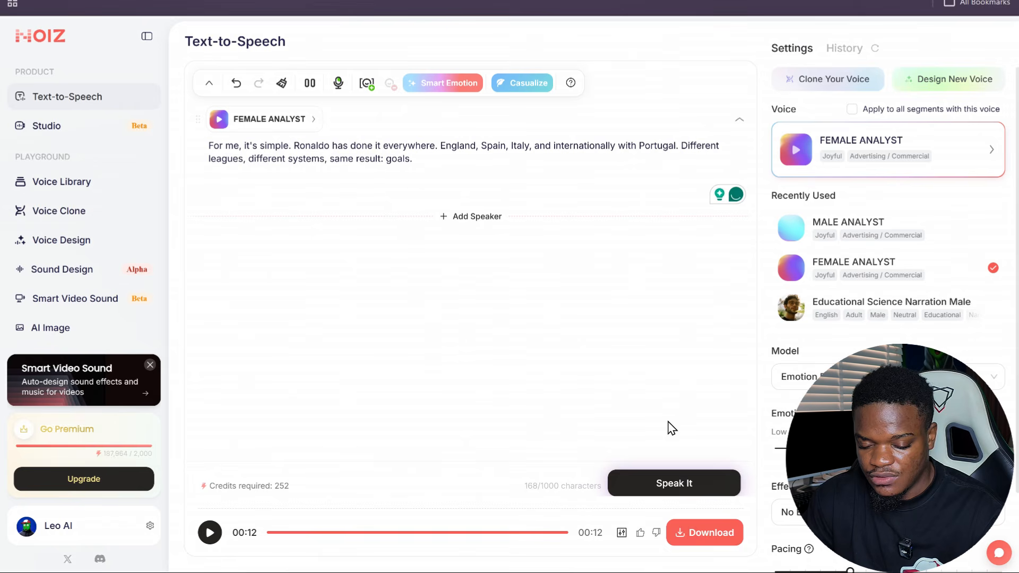
left_click(696, 499)
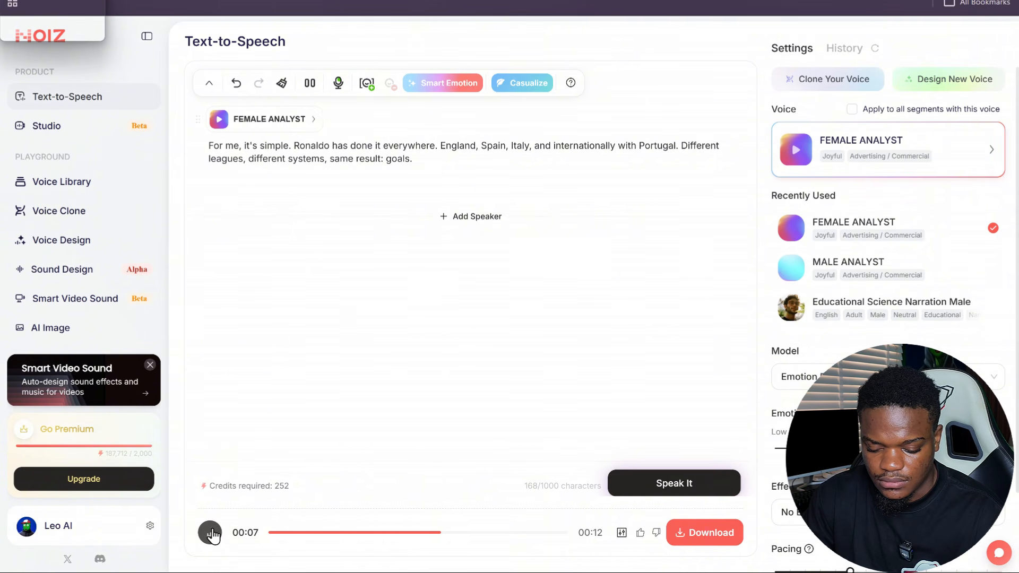
left_click(211, 533)
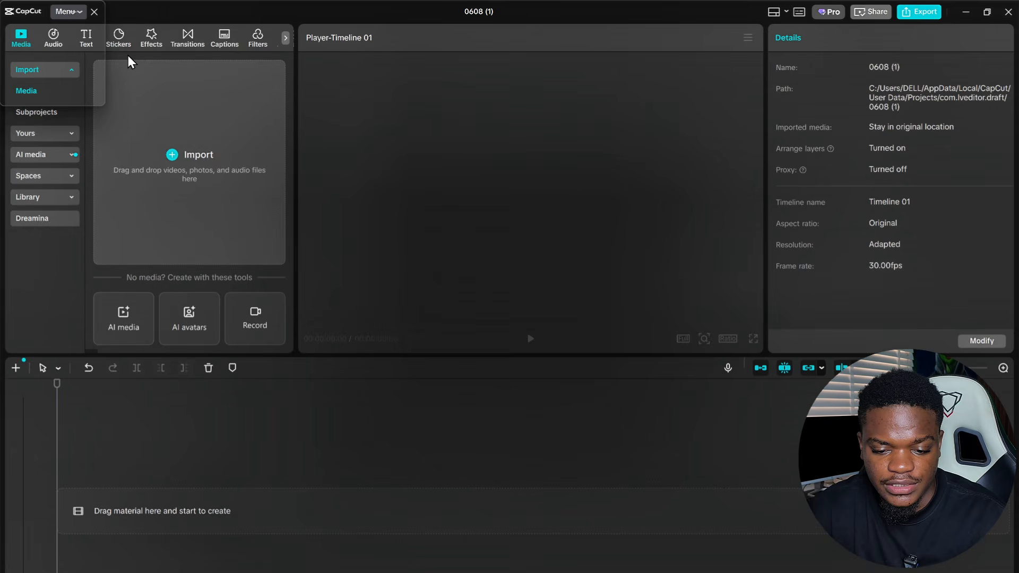
In CapCut's AI dialogue scene, upload the male analyst image img_4b1a2bf2d2ce from Downloads as the character photo
left_click(129, 52)
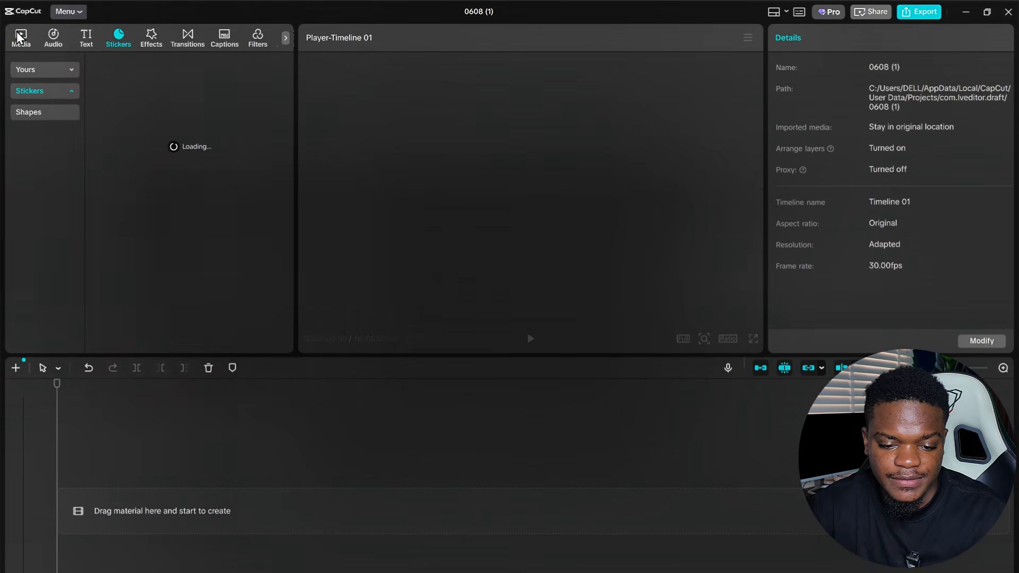
left_click(20, 37)
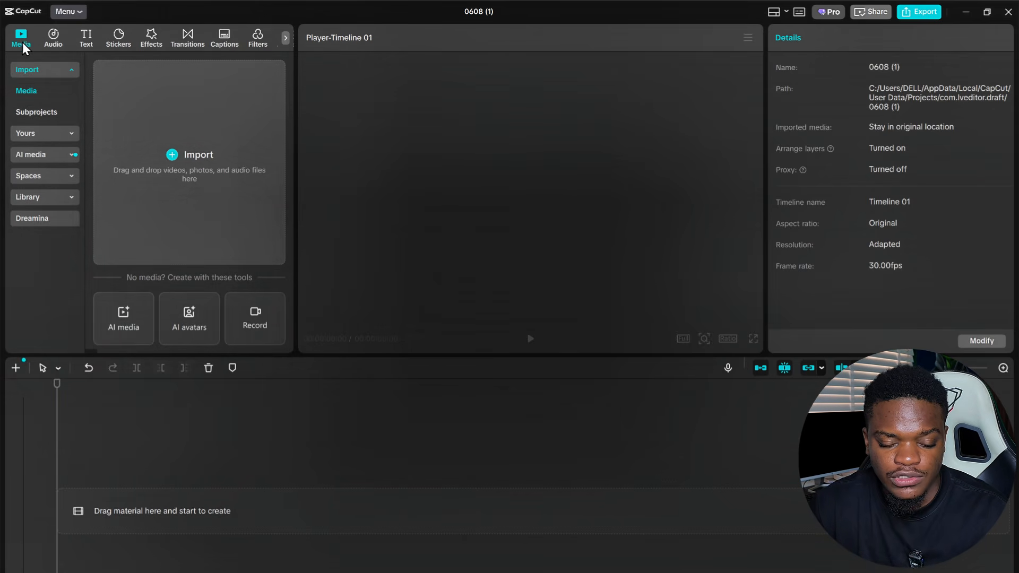
left_click(47, 155)
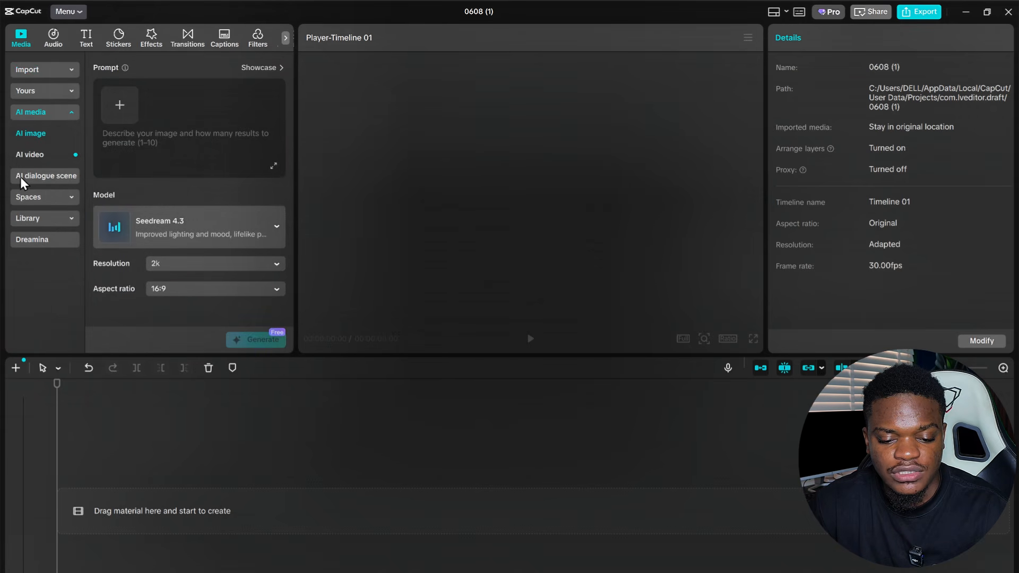
left_click(32, 176)
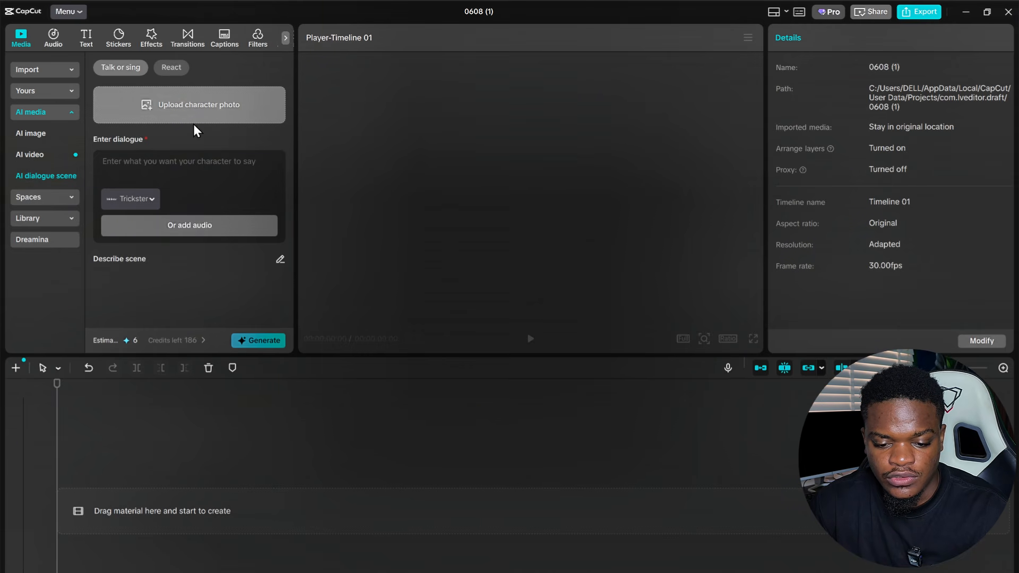
left_click(225, 110)
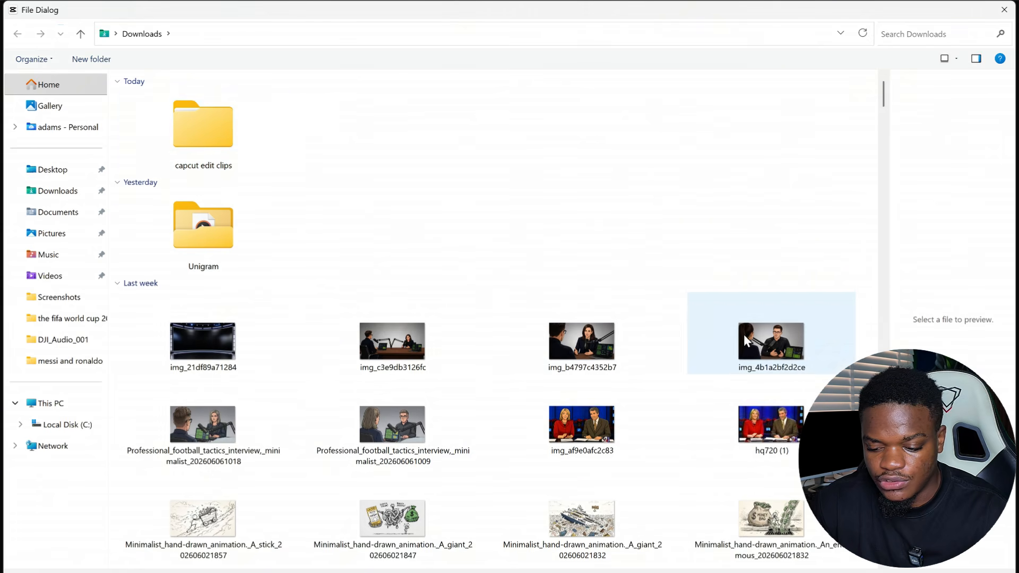
double_click(756, 333)
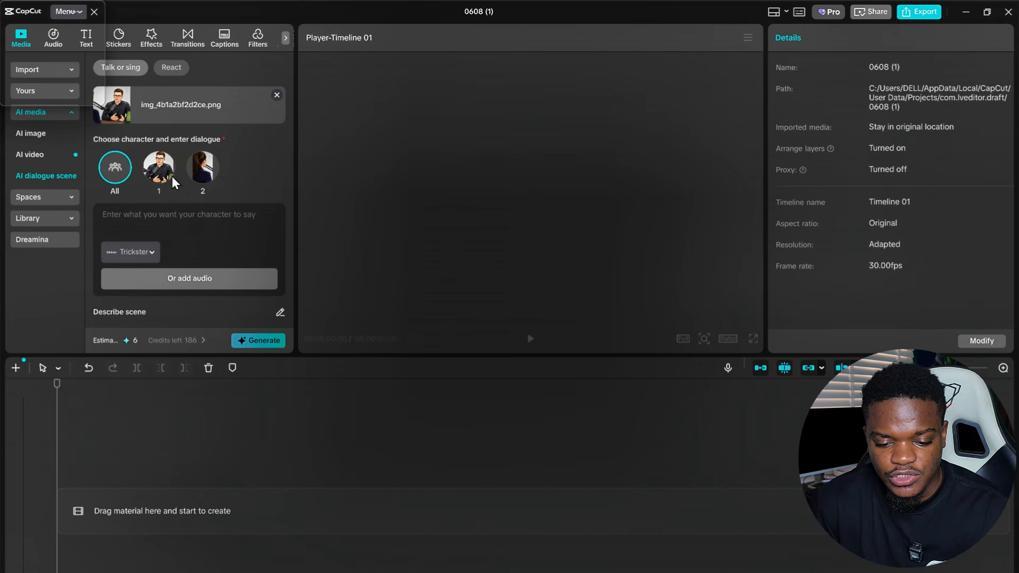
Assign the HOST 1 audio file from Downloads to character 1, the man with glasses, in the AI dialogue scene
left_click(158, 169)
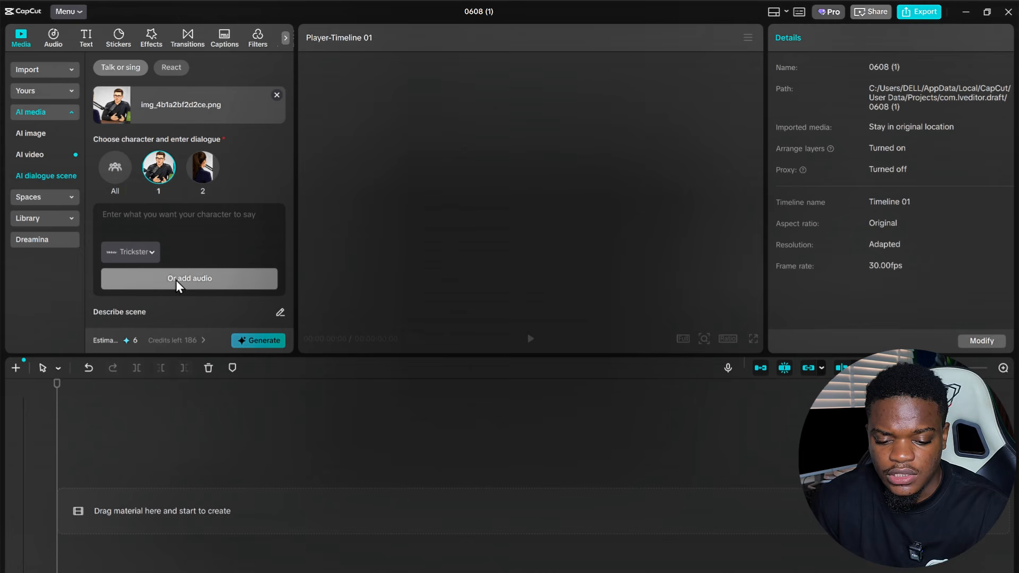
left_click(191, 281)
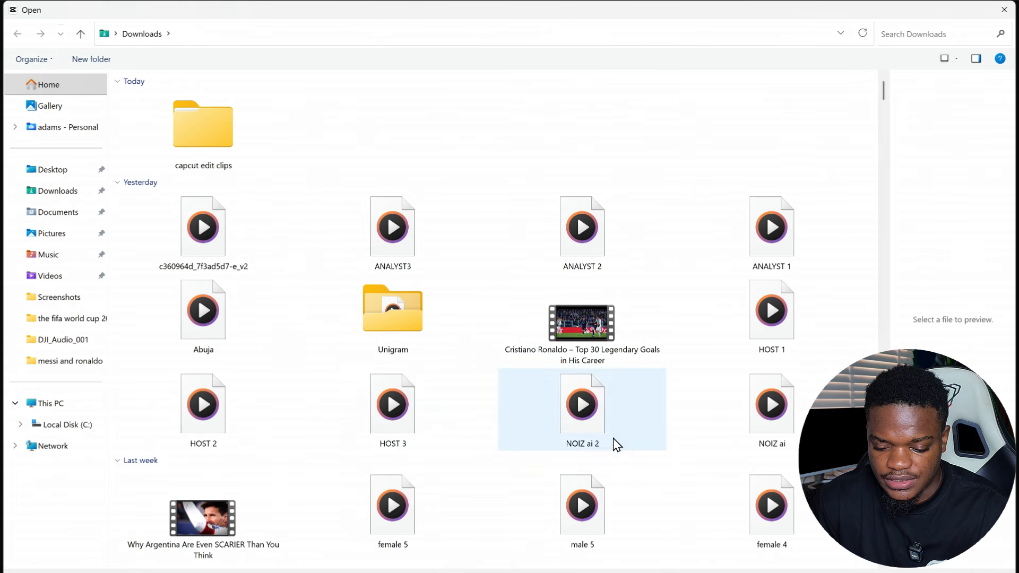
left_click(784, 332)
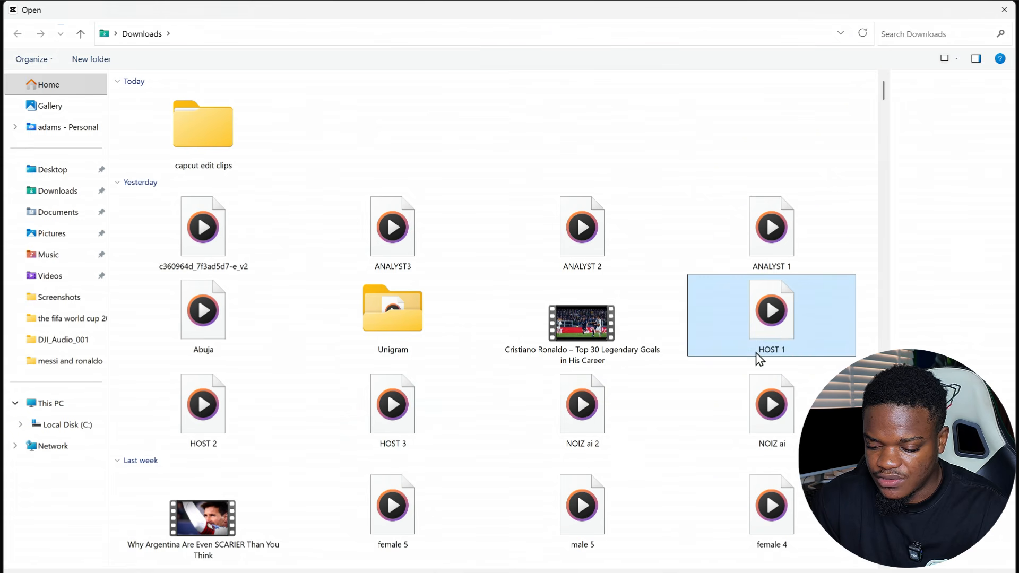
double_click(779, 326)
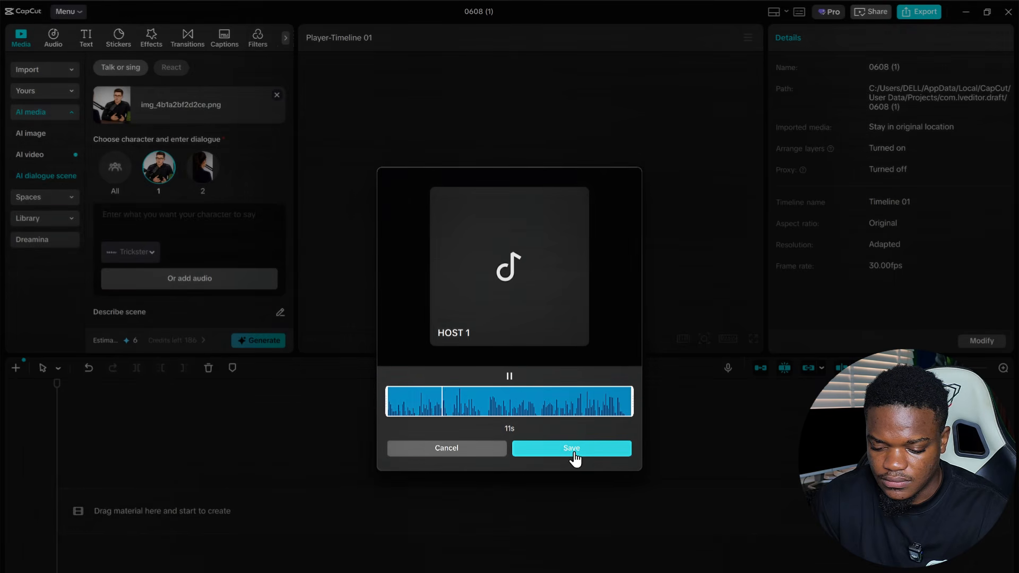
left_click(573, 454)
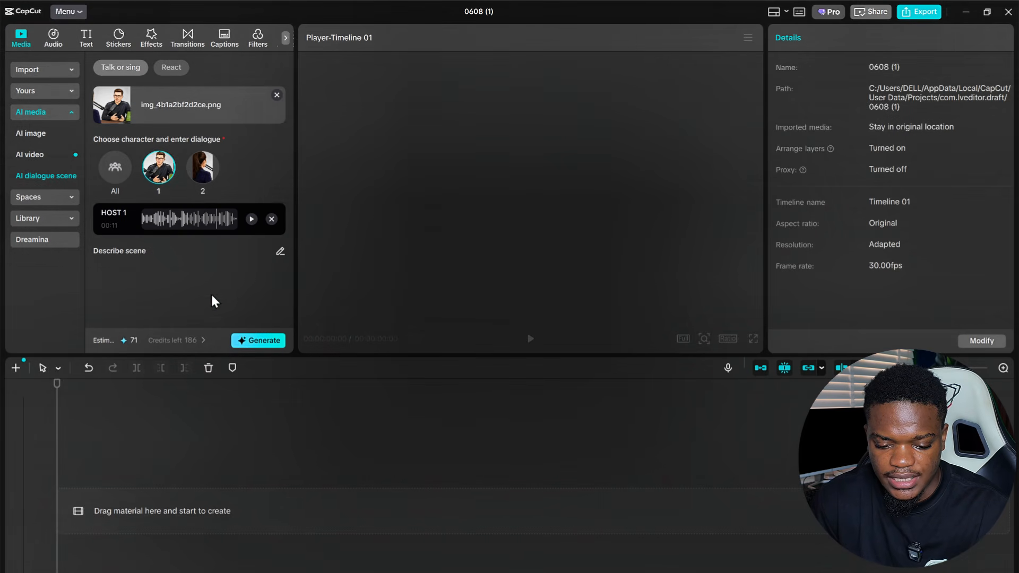
Generate the host's AI dialogue scene on the main track and play back the animated clip
left_click(259, 339)
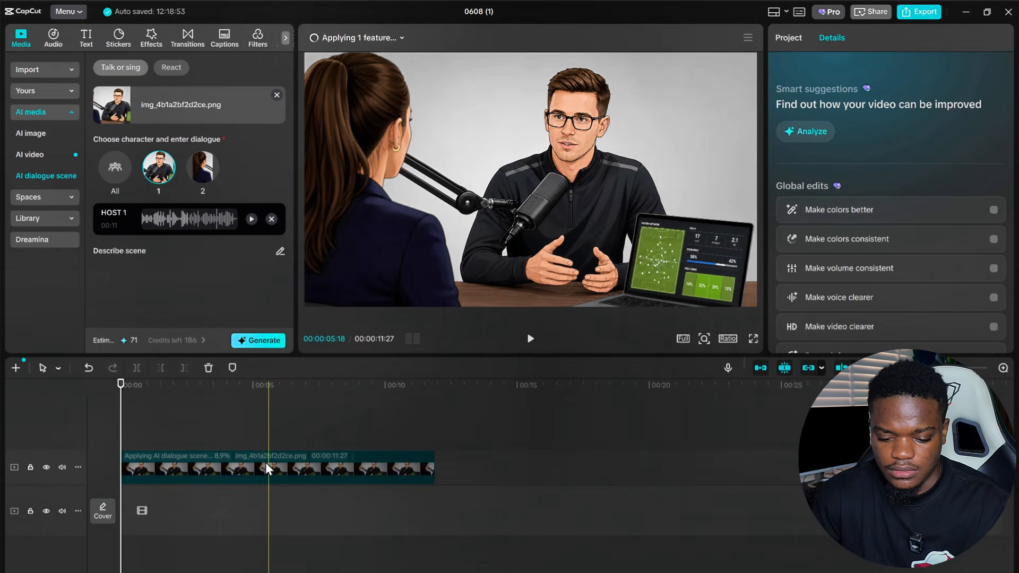
left_click_drag(262, 468, 263, 492)
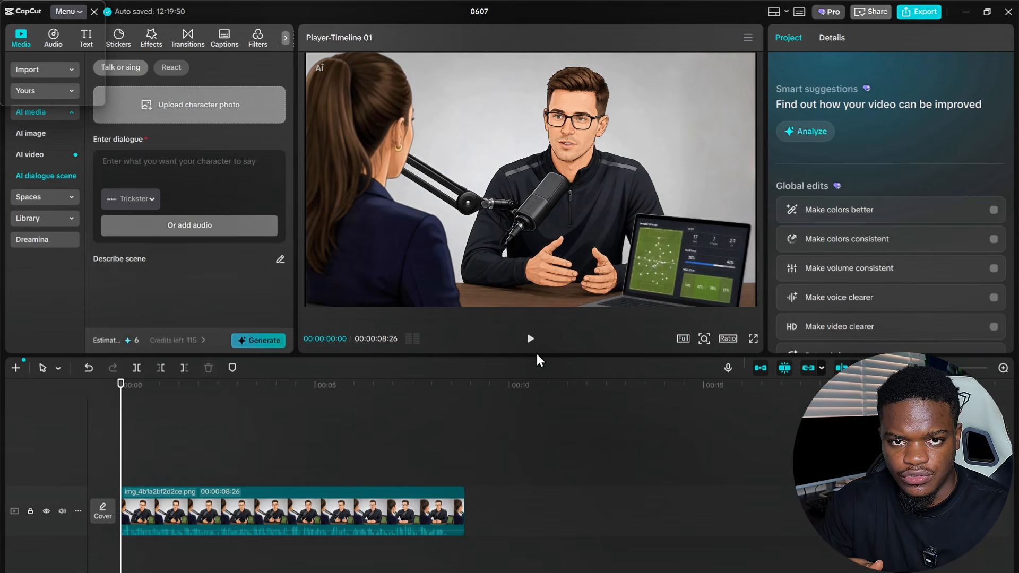
left_click(530, 339)
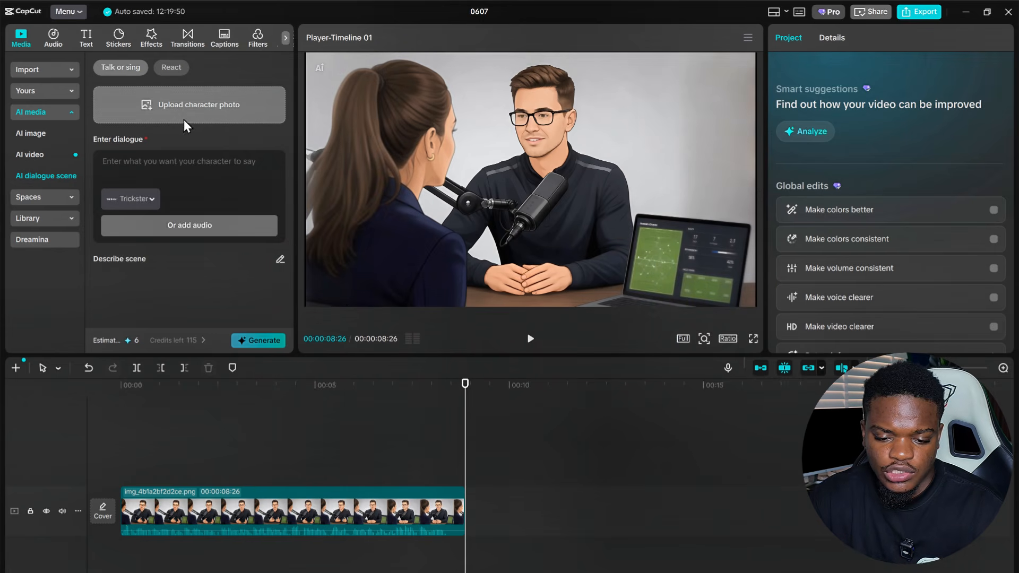
Upload the female analyst image img_b4797c4352b7.png as the character photo and add the ANALYST 1 audio to character 2
left_click(185, 109)
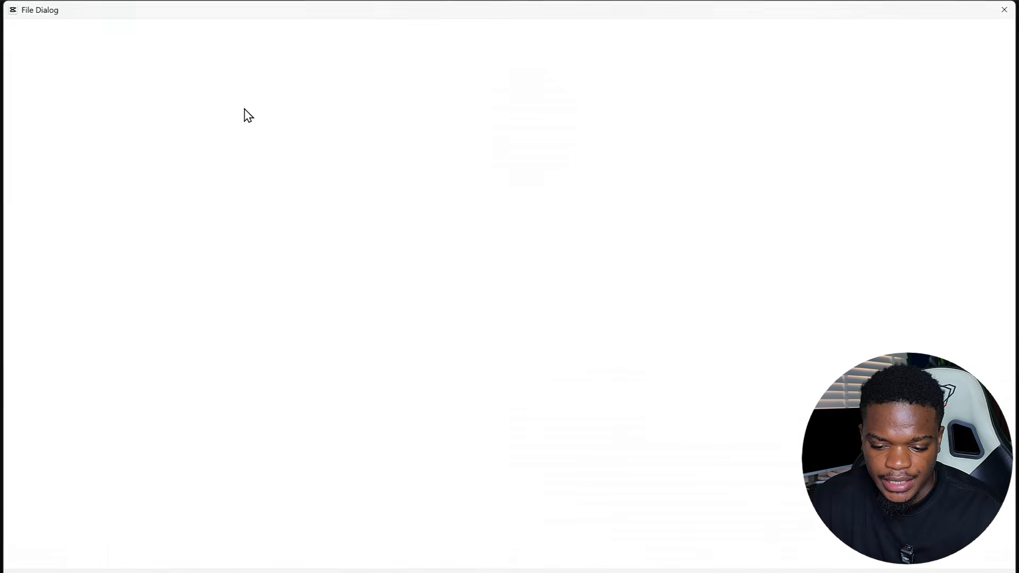
double_click(576, 330)
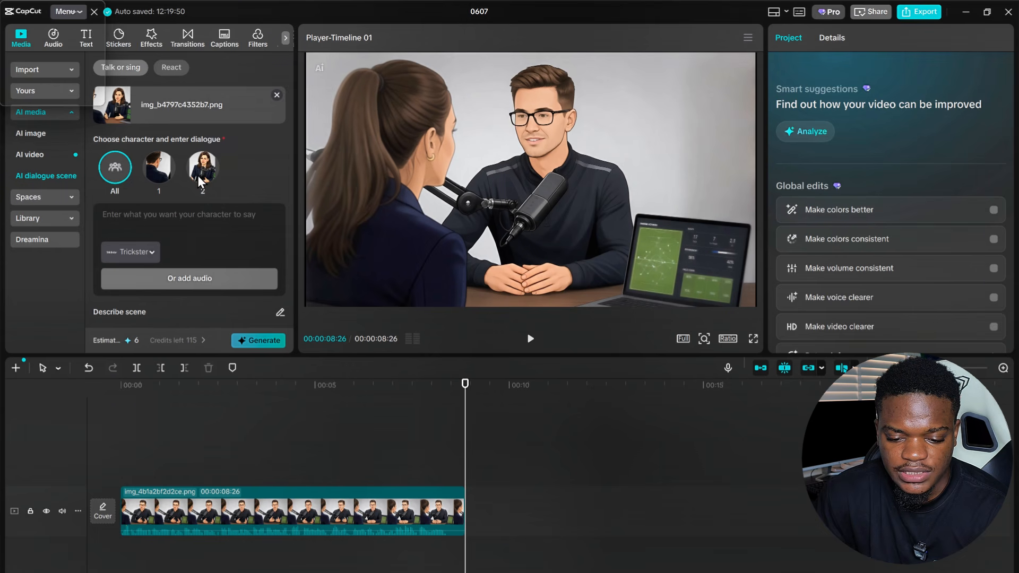
left_click(210, 163)
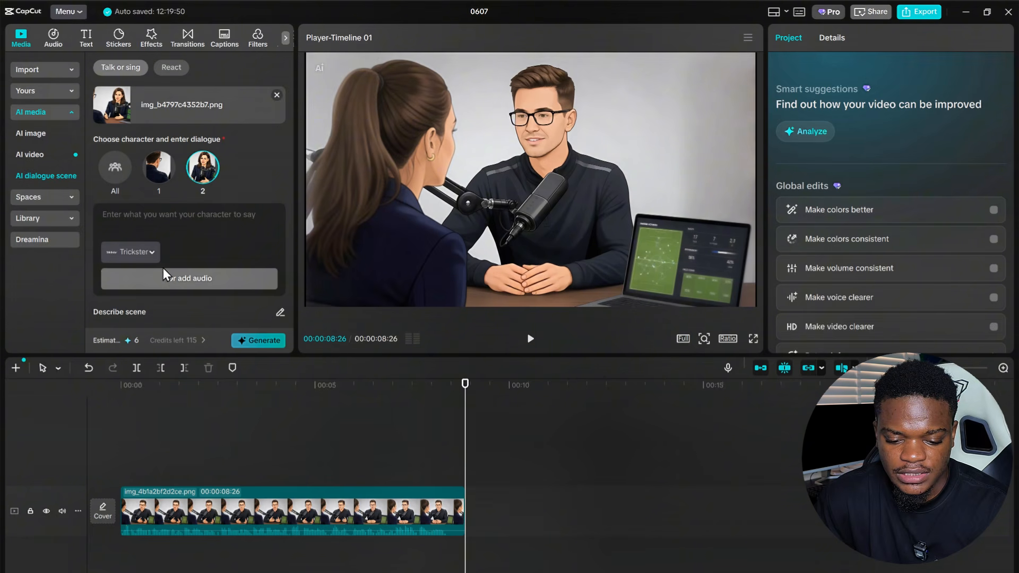
left_click(176, 278)
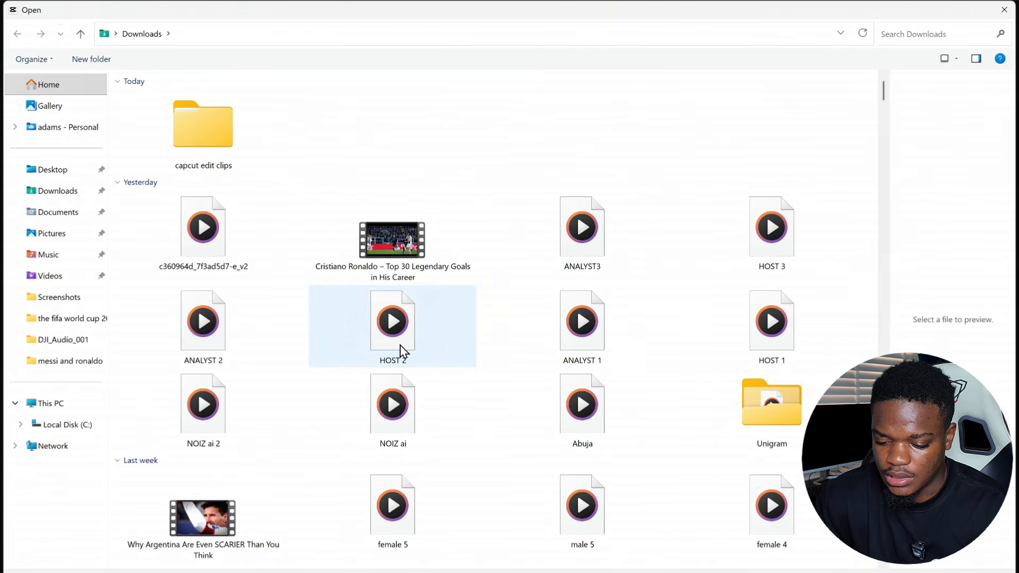
left_click(595, 340)
double_click(585, 365)
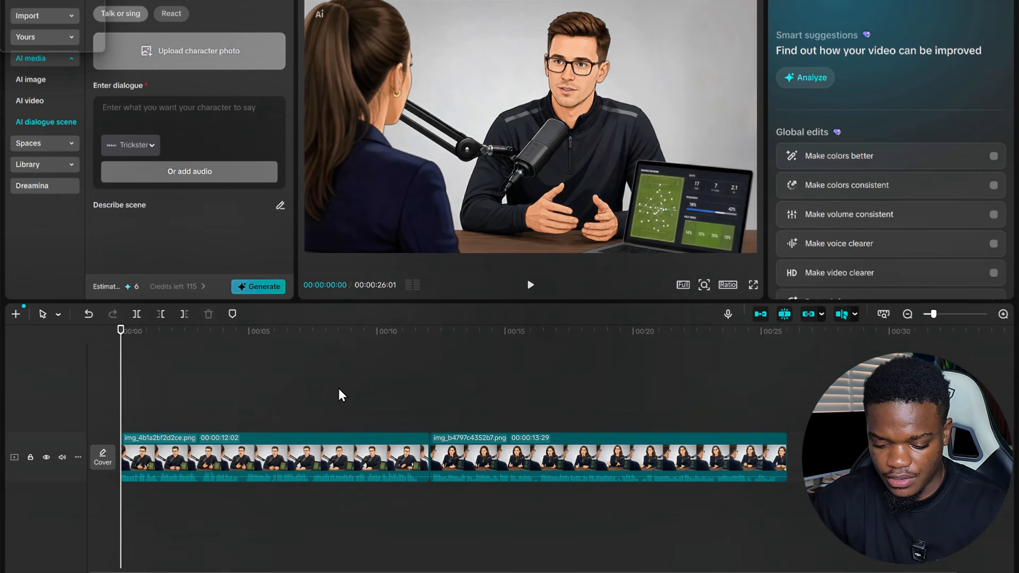
Scrub through the host's clip to examine how the studio background, player photos and female analyst cutaway are layered over it
left_click_drag(278, 332, 30, 383)
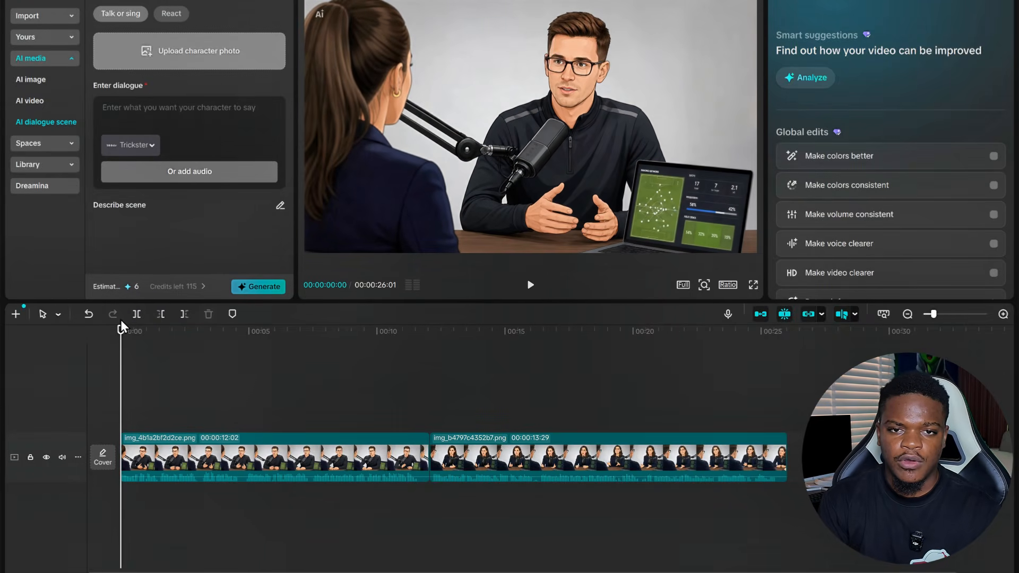
left_click_drag(120, 339, 221, 340)
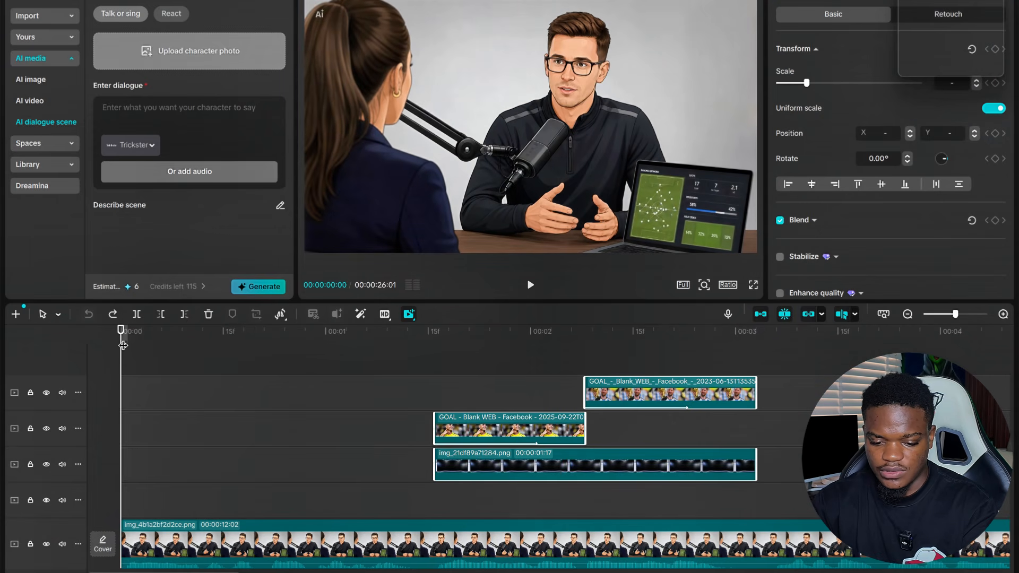
left_click_drag(122, 345, 655, 441)
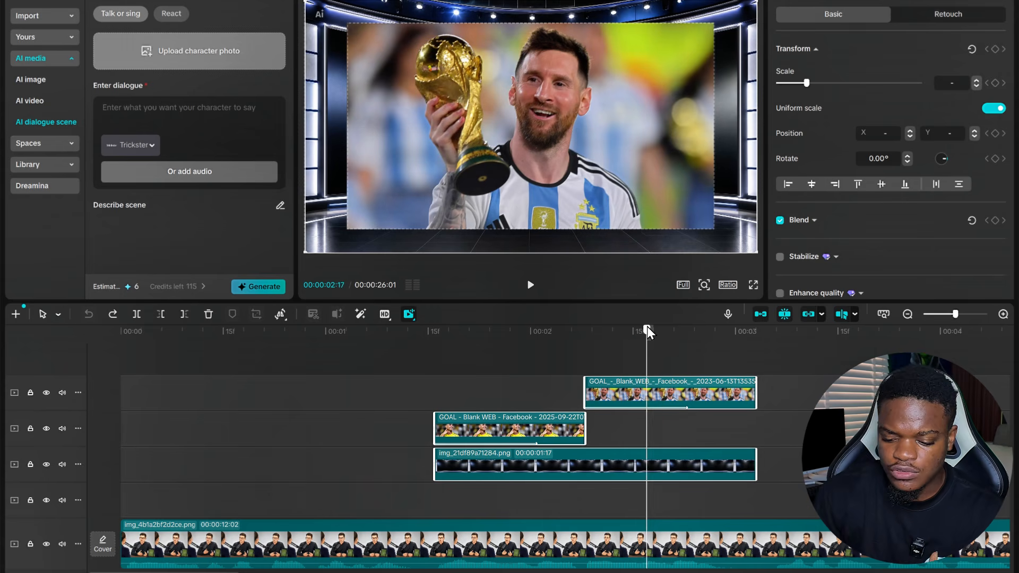
left_click_drag(647, 328, 395, 386)
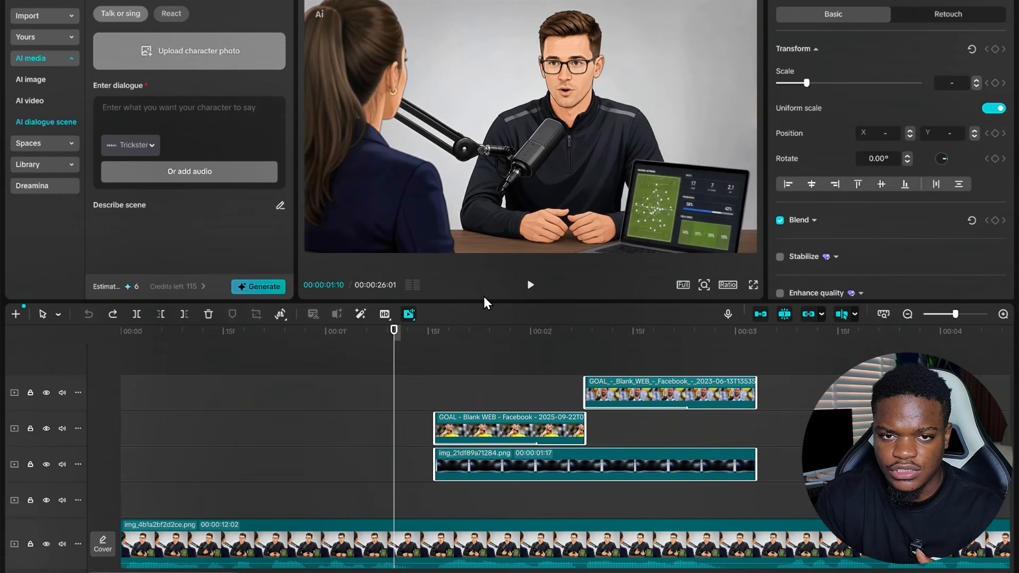
left_click_drag(427, 348, 679, 359)
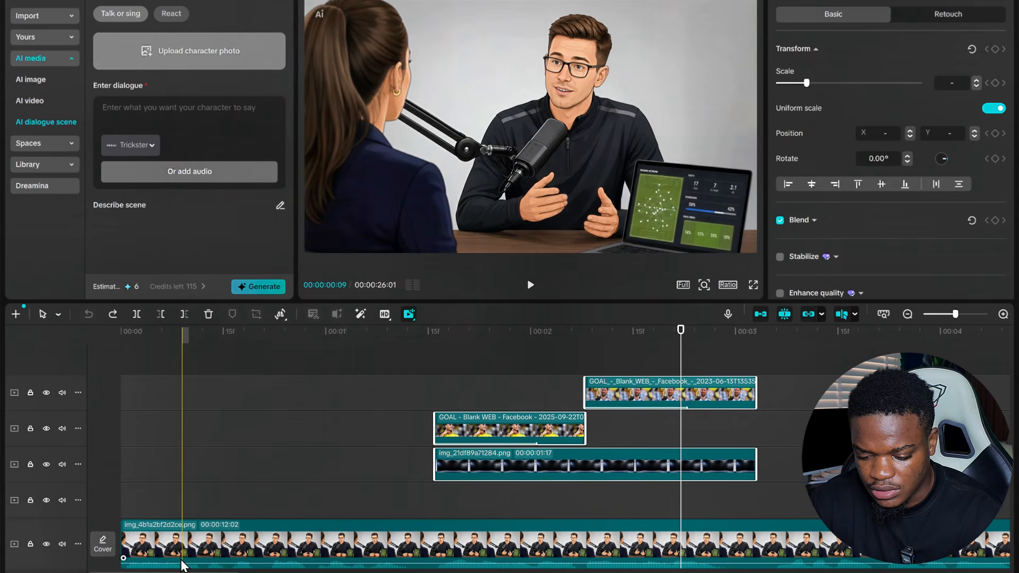
scroll(531, 451, "right", 3)
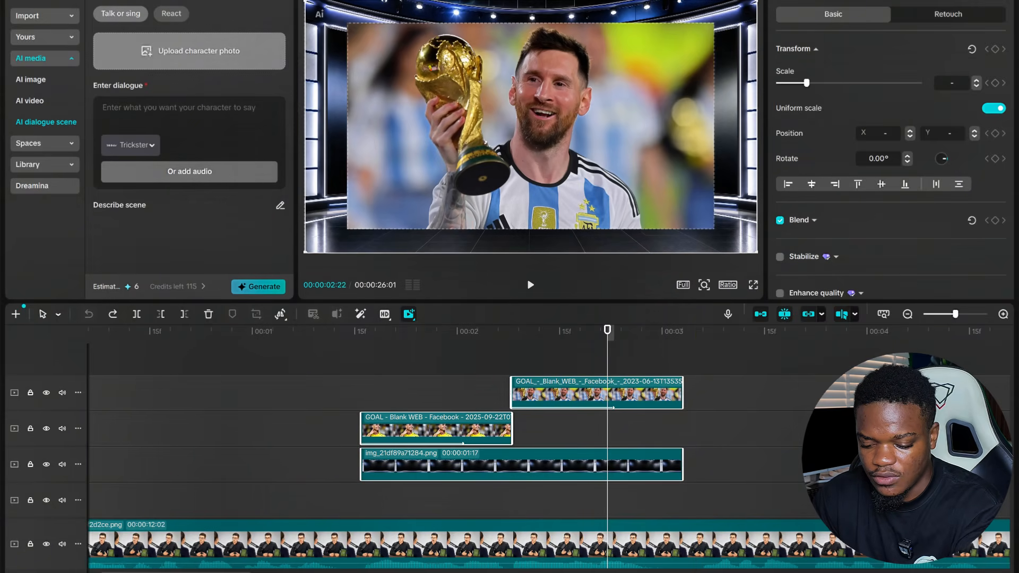
scroll(531, 451, "right", 10)
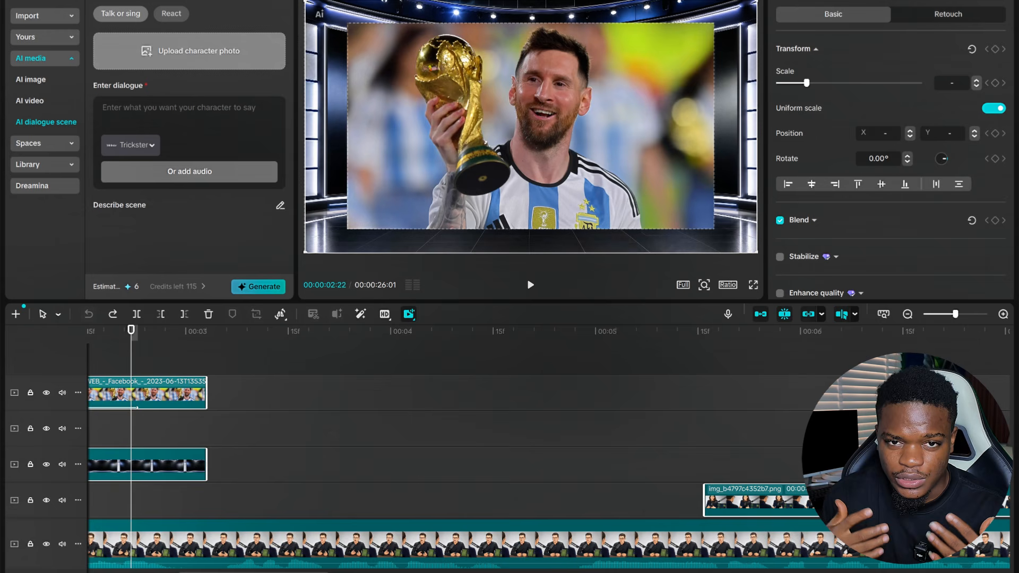
scroll(477, 451, "right", 10)
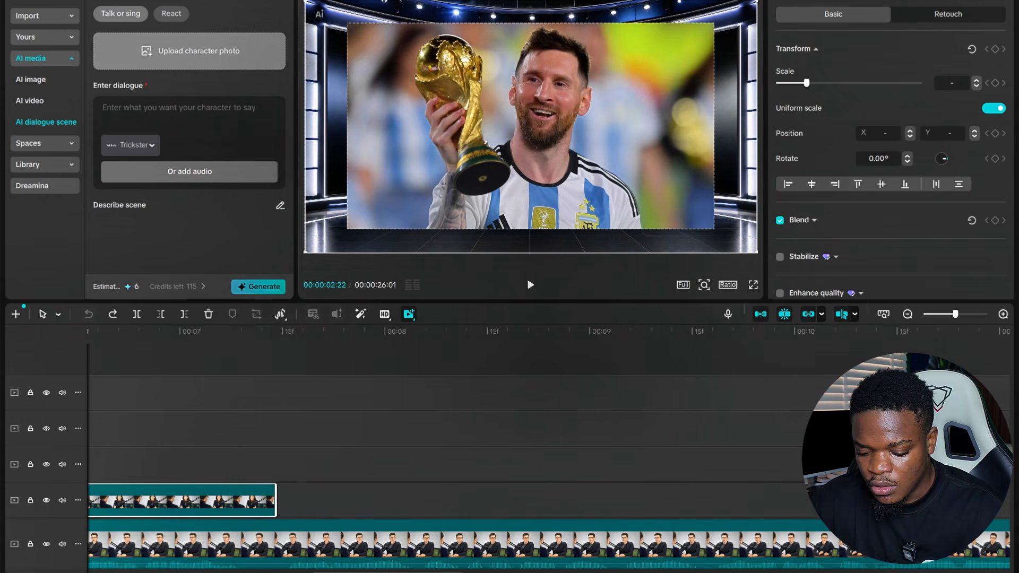
Scrub through the female analyst's clip to examine the Cristiano Ronaldo goal footage and studio backgrounds layered above it
scroll(477, 451, "right", 5)
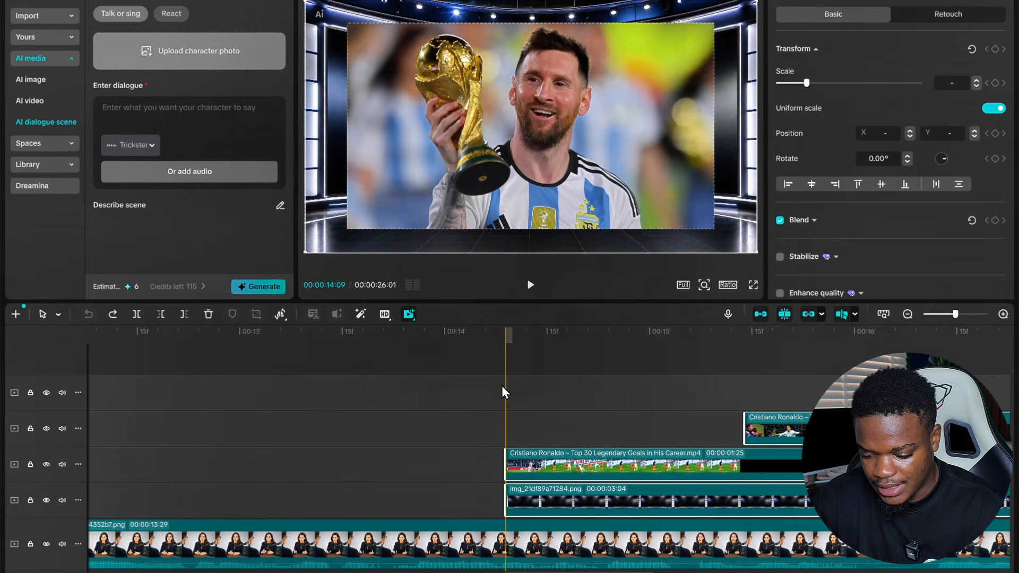
left_click(431, 364)
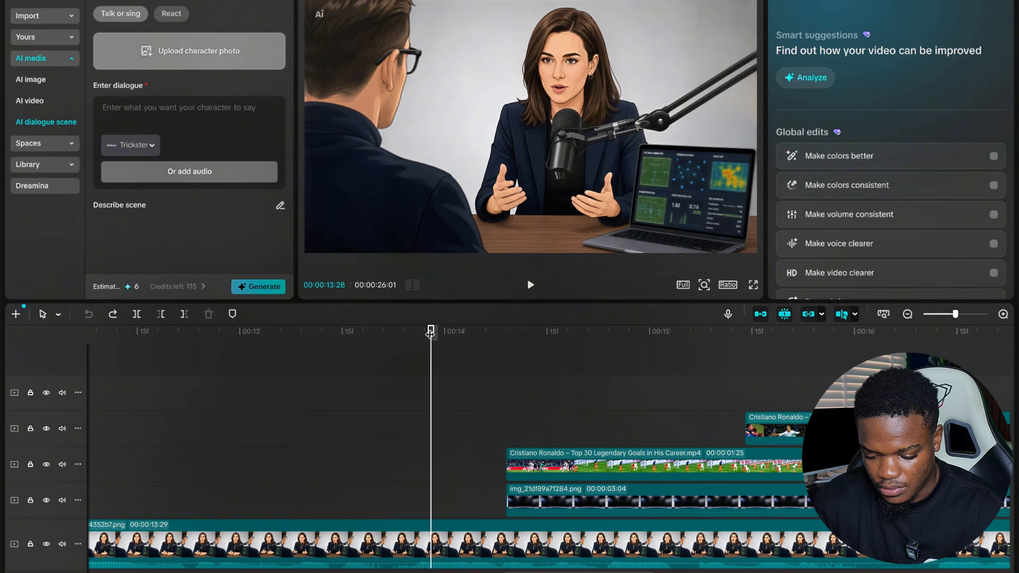
left_click_drag(427, 341, 711, 533)
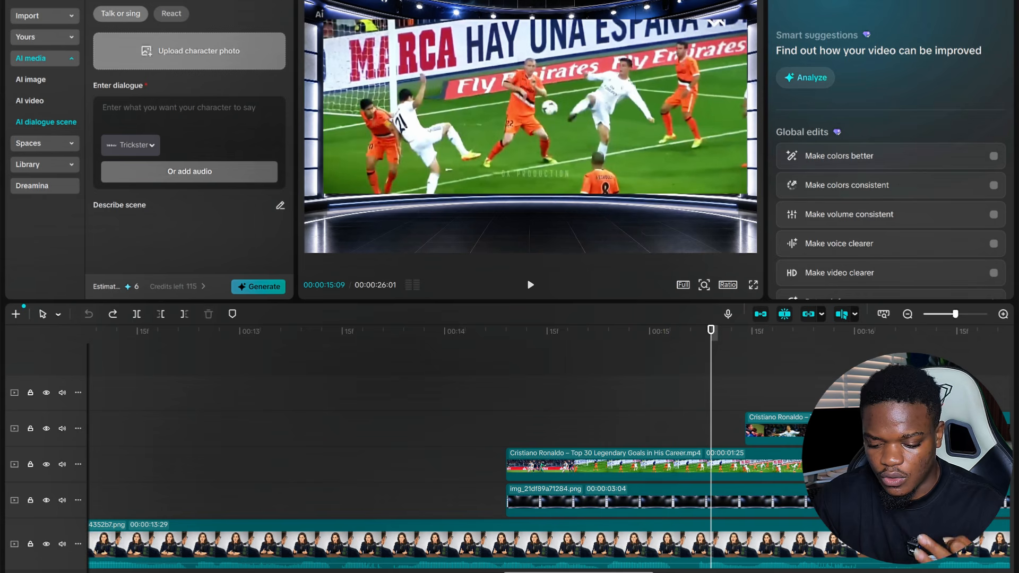
scroll(530, 446, "right", 2)
scroll(438, 348, "right", 5)
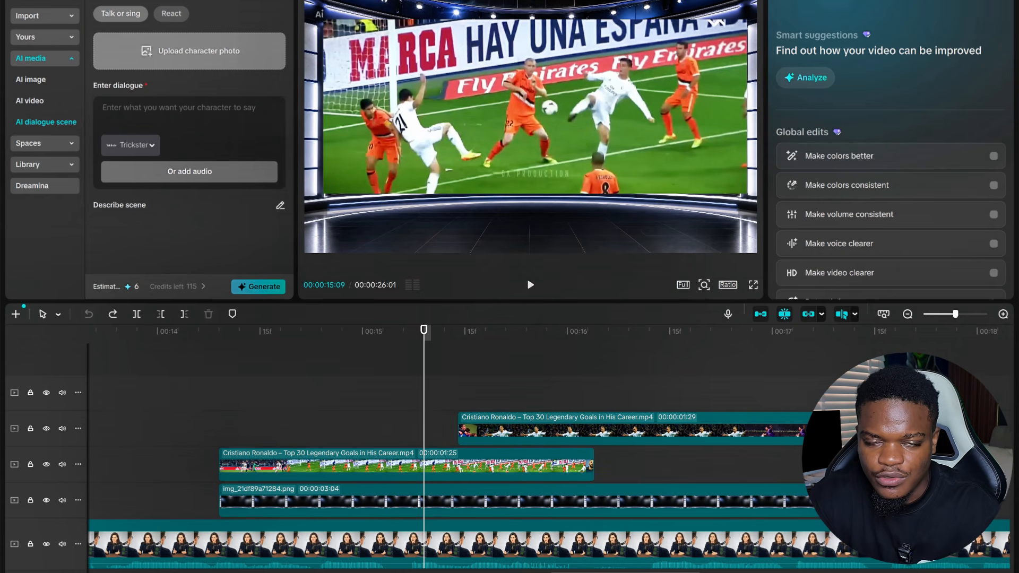
scroll(477, 445, "right", 3)
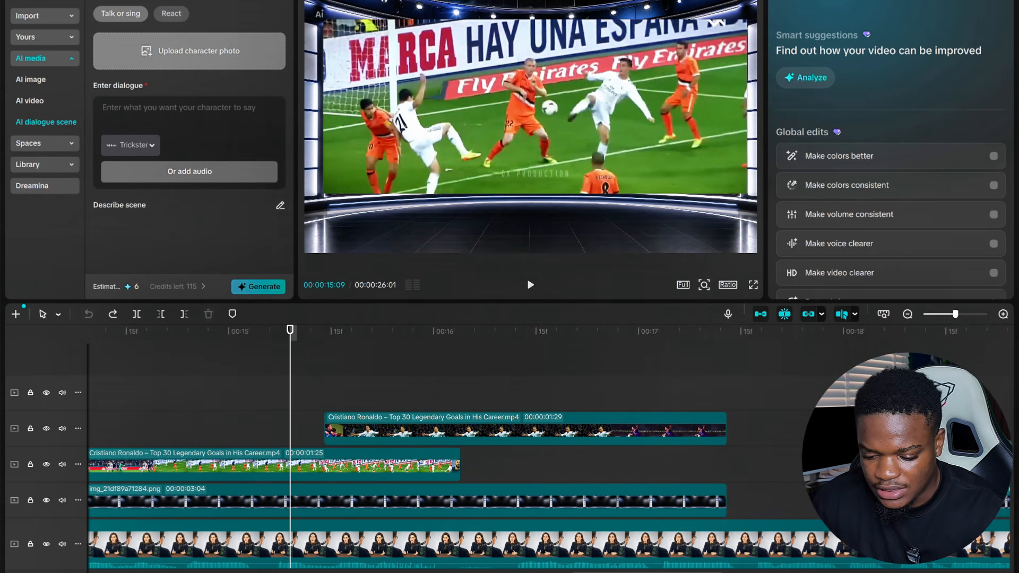
scroll(446, 445, "right", 5)
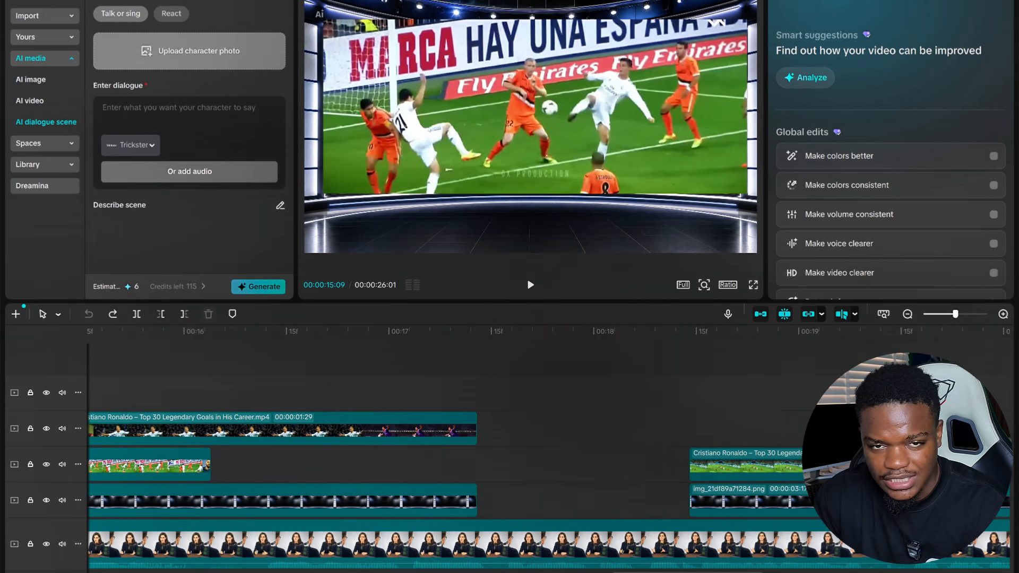
left_click(340, 371)
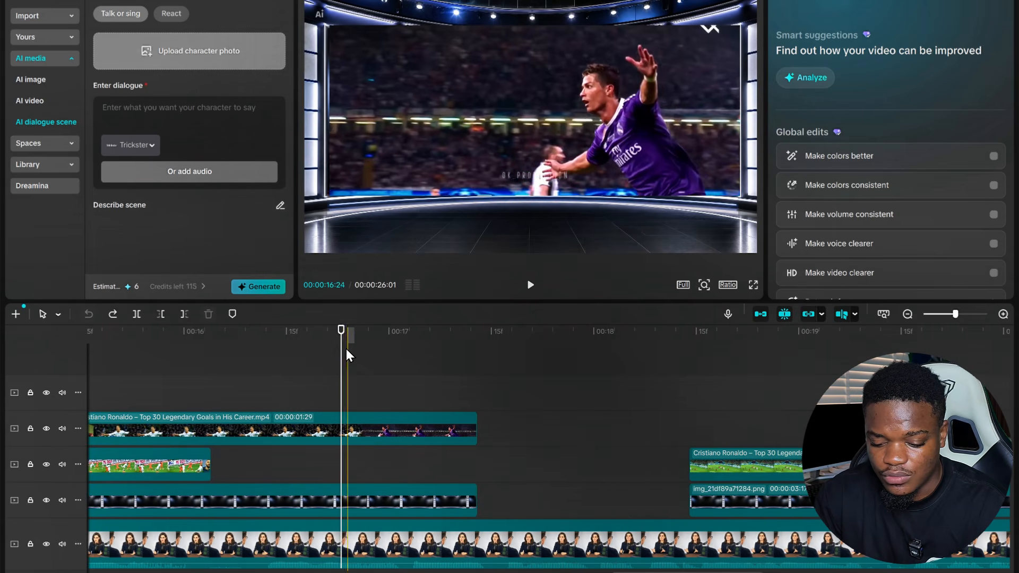
left_click_drag(346, 349, 865, 445)
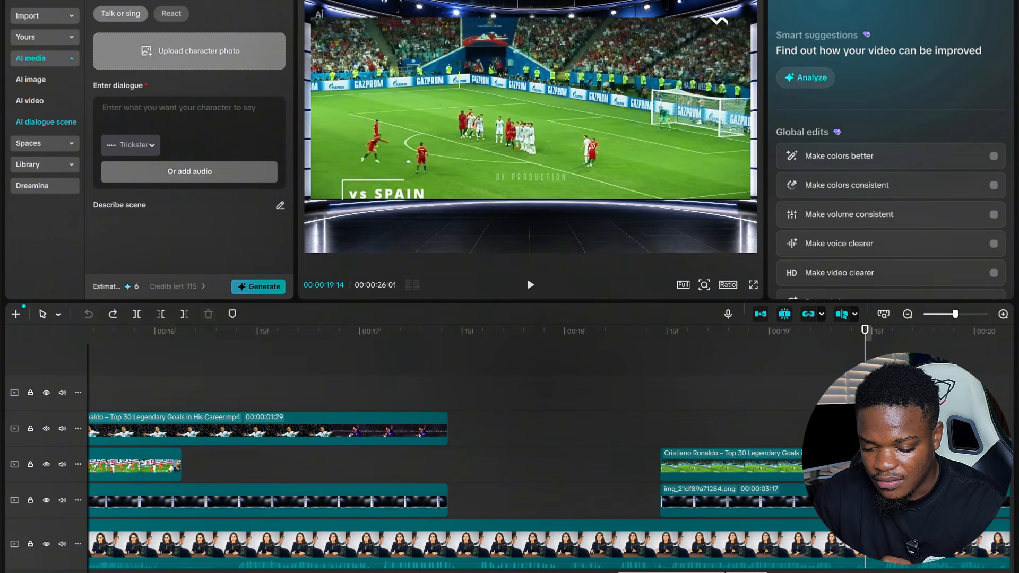
scroll(865, 445, "right", 18)
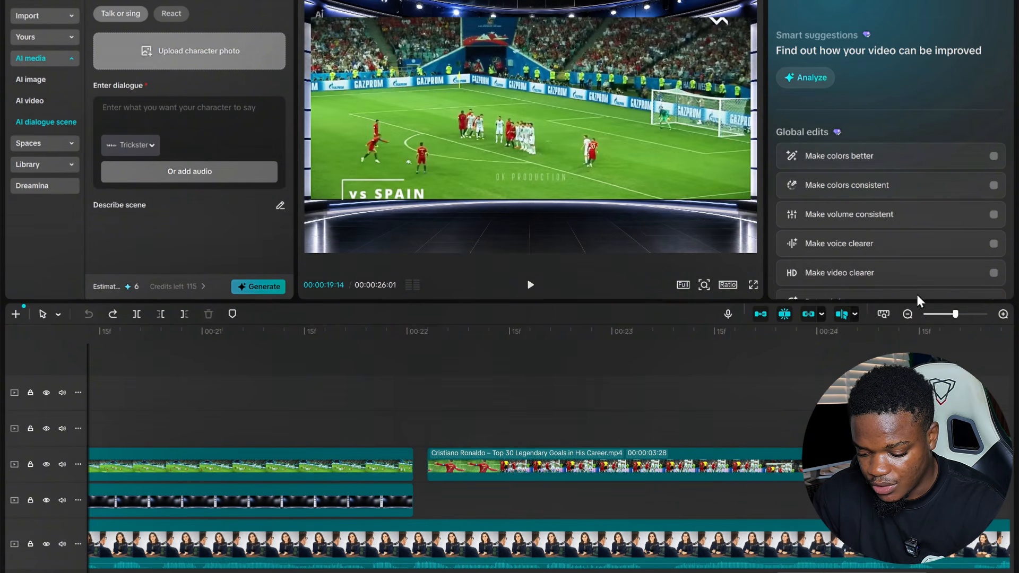
Fit the whole edit into view on the timeline and return the playhead to the start
left_click(908, 314)
left_click(907, 314)
left_click(908, 314)
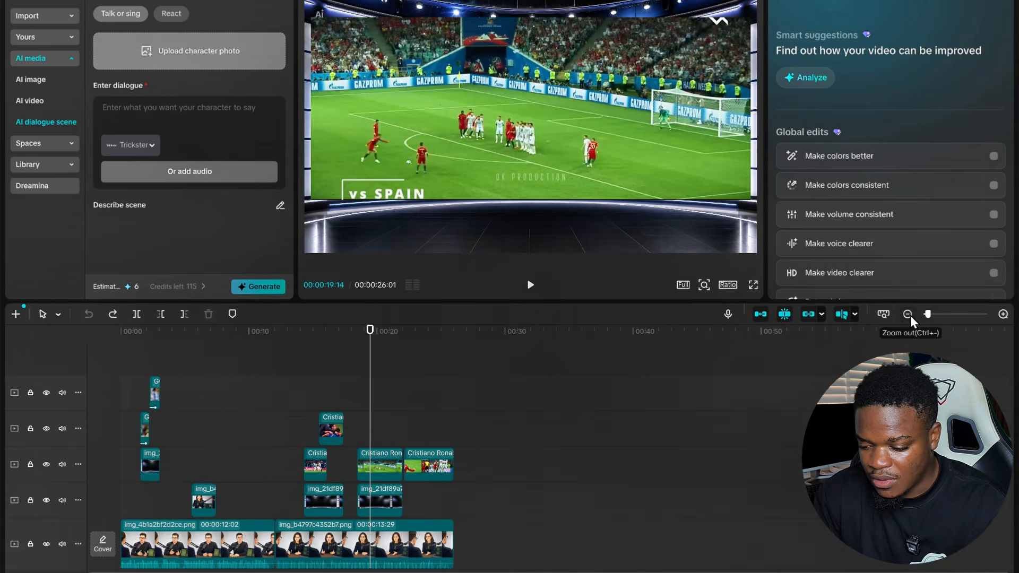
left_click_drag(370, 329, 121, 330)
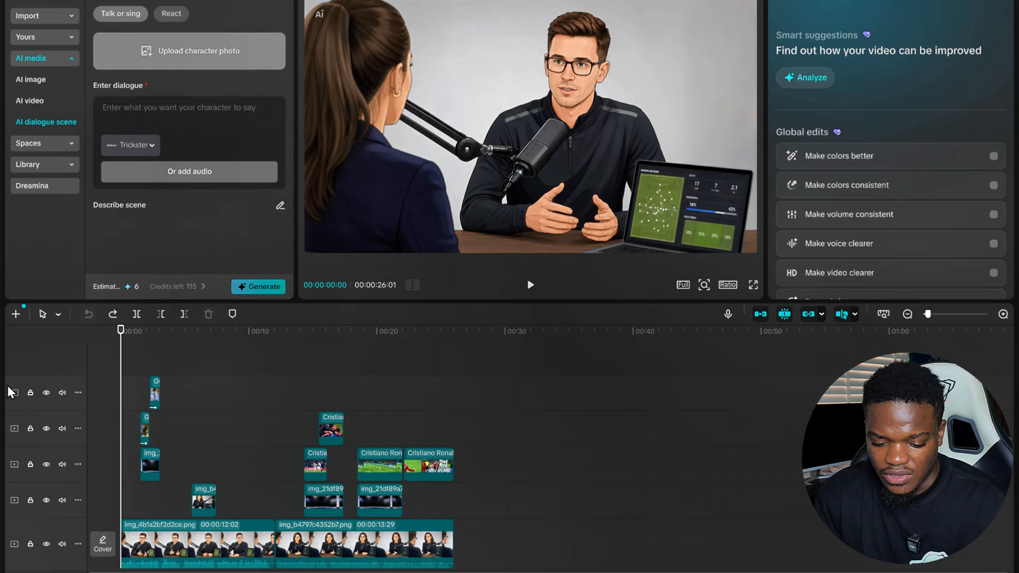